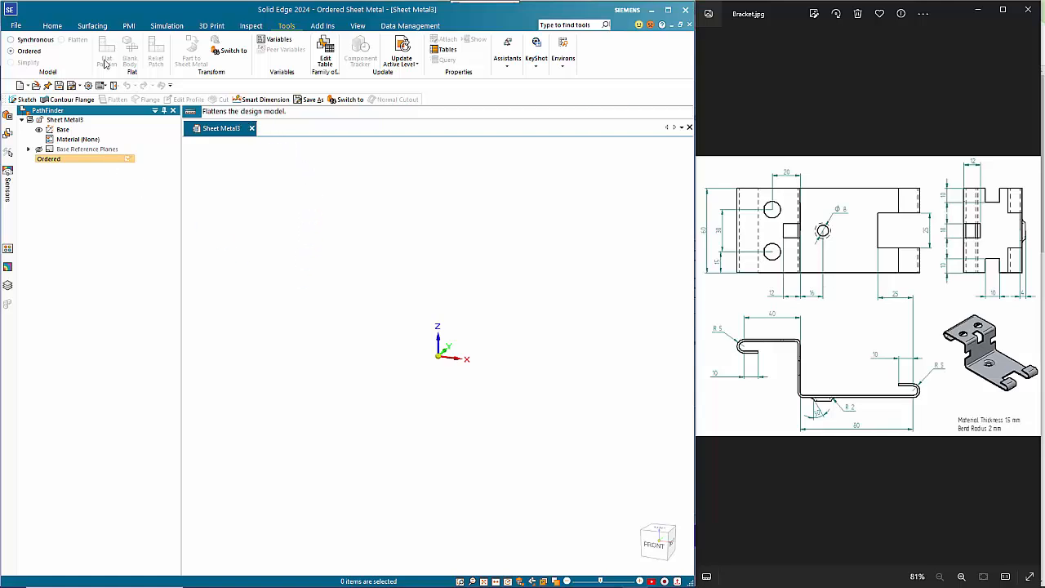
- Set the sheet metal variables MaterialThickness to 1.5 mm and BendRadius to 2 mm
{"action": "left_click", "coordinate": [52, 26]}
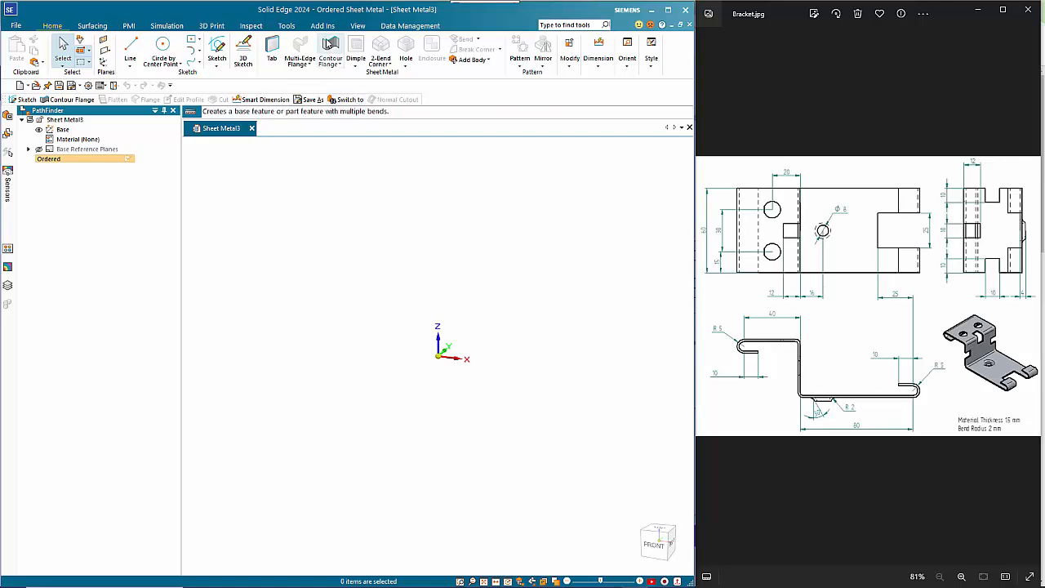
{"action": "left_click", "coordinate": [290, 26]}
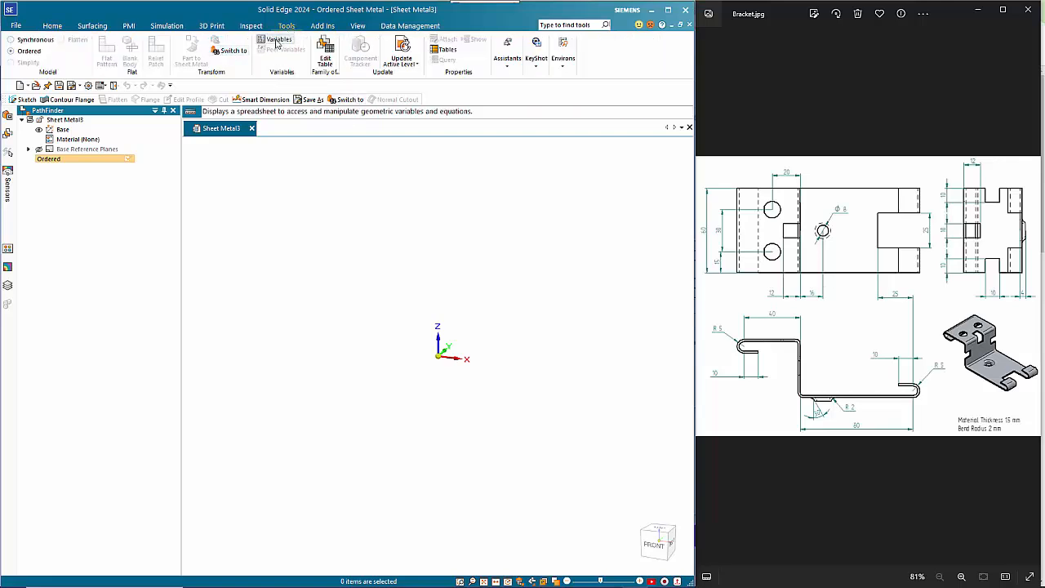
{"action": "left_click", "coordinate": [278, 40]}
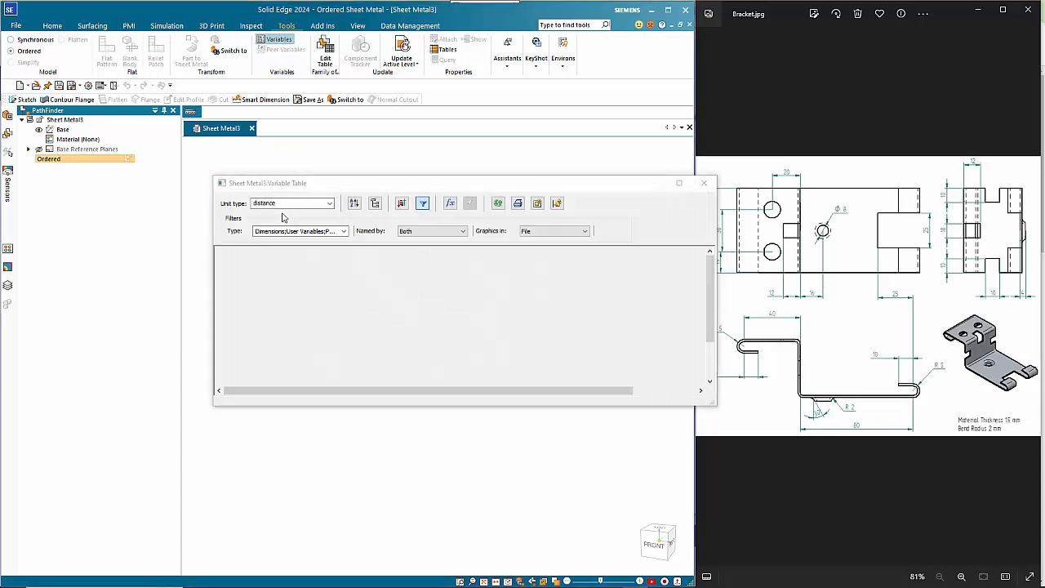
{"action": "left_click_drag", "start_coordinate": [342, 209], "coordinate": [255, 153]}
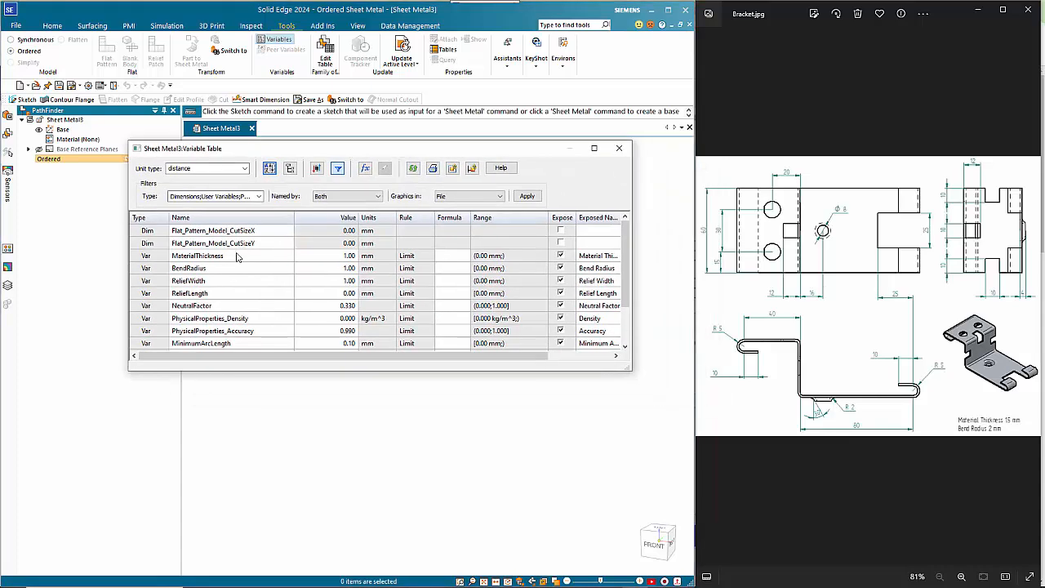
{"action": "left_click", "coordinate": [325, 258]}
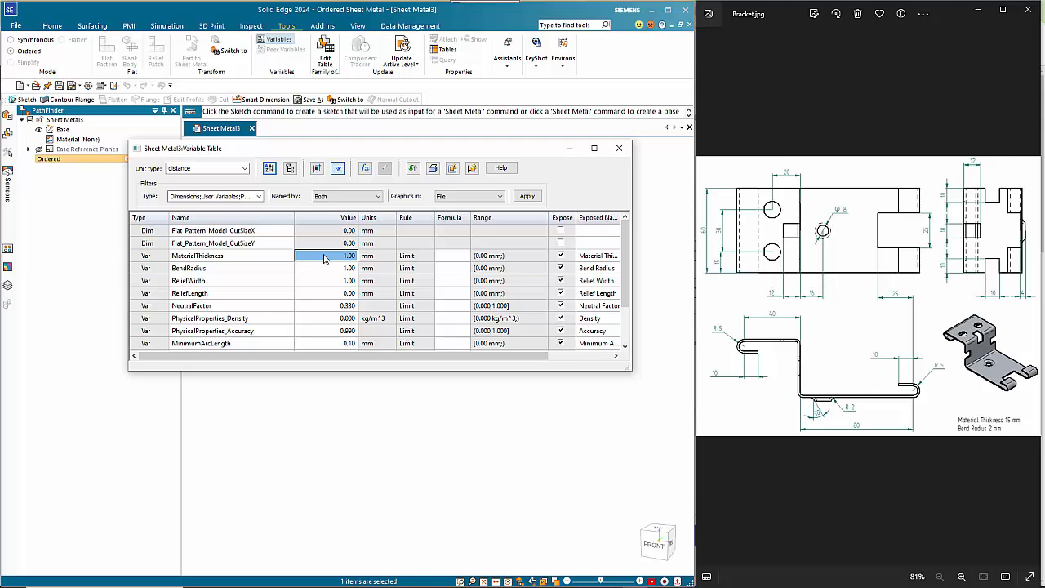
{"action": "type", "text": "1"}
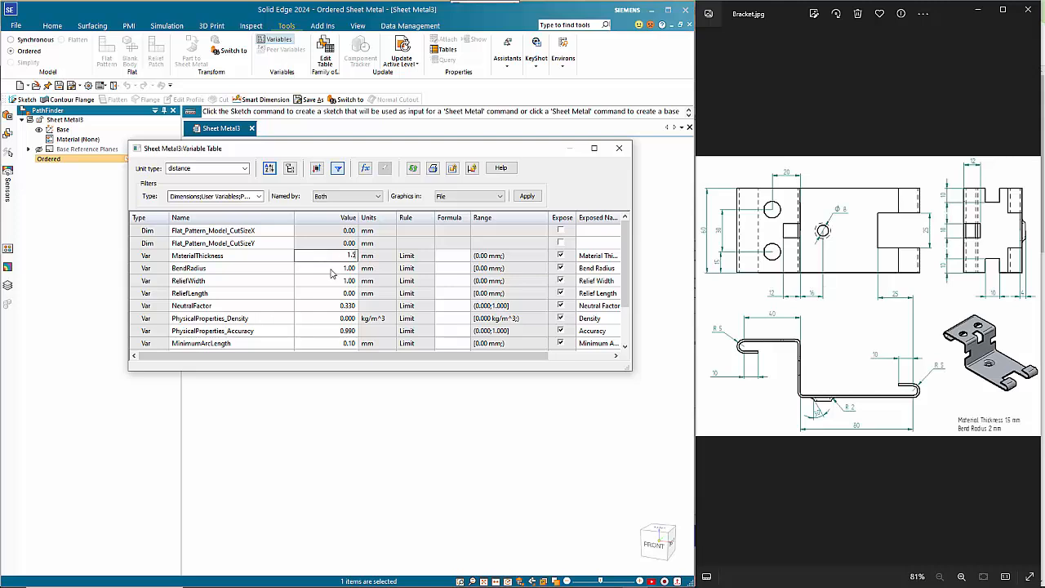
{"action": "type", "text": ".5"}
{"action": "left_click", "coordinate": [334, 269]}
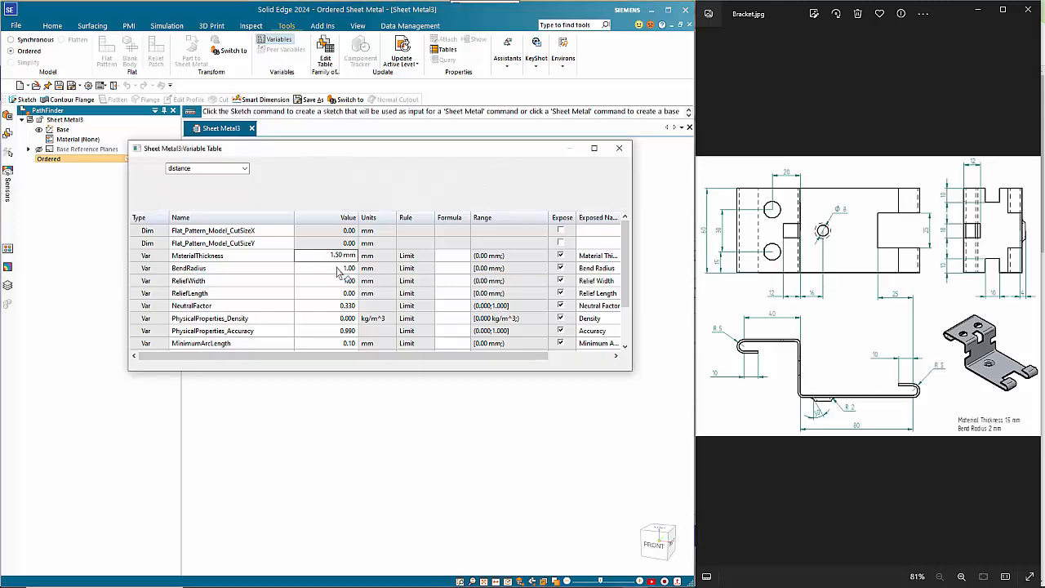
{"action": "type", "text": "2"}
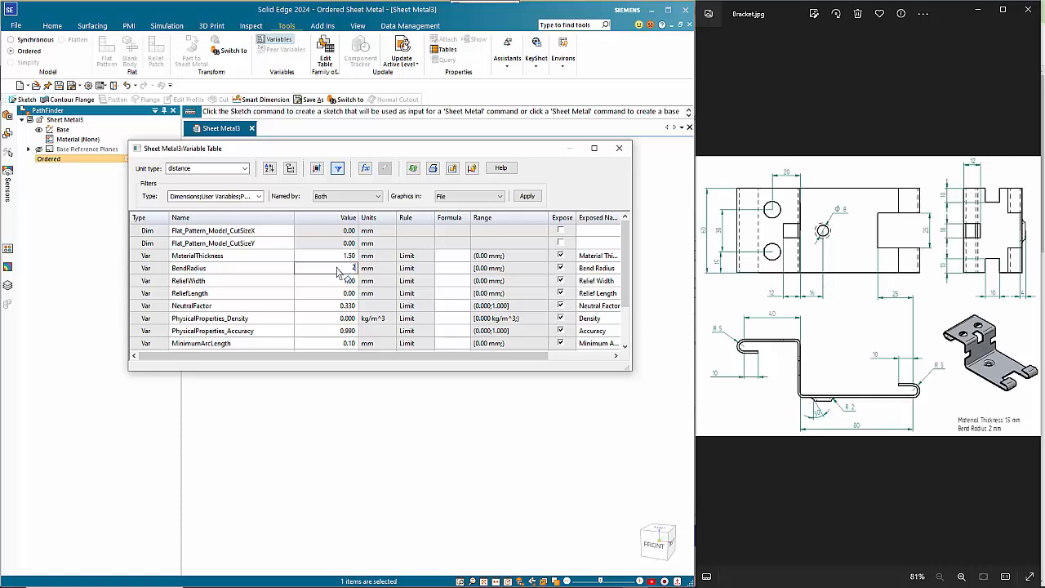
{"action": "key", "text": "Return"}
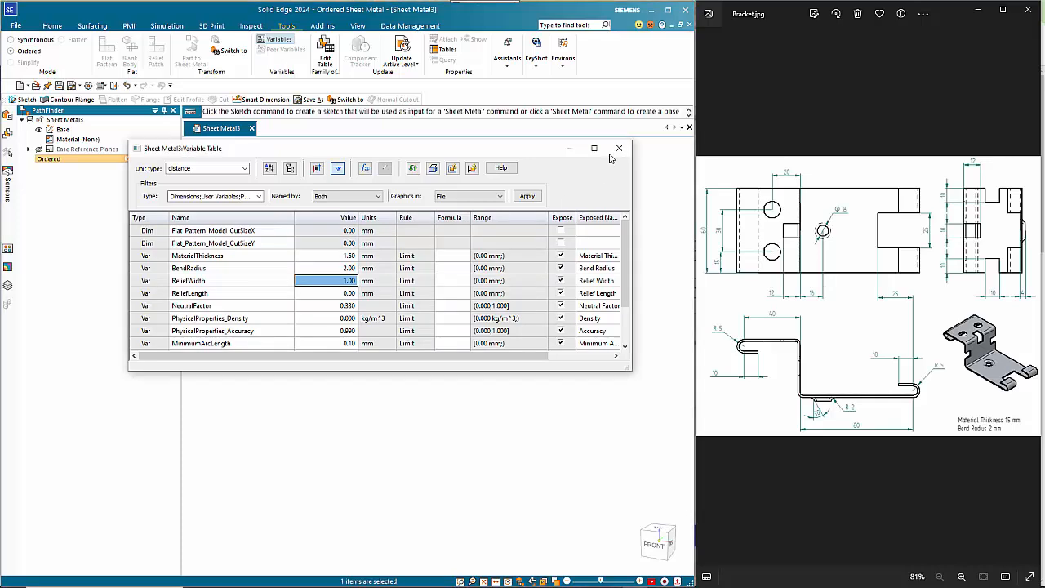
{"action": "left_click", "coordinate": [619, 148]}
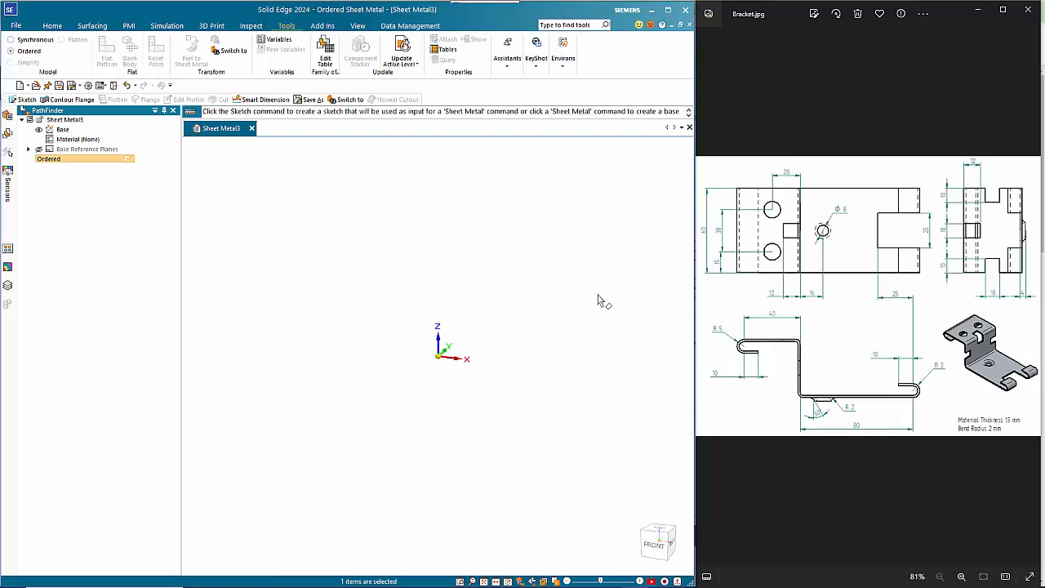
- Start a new sketch on the front (xz) reference plane
{"action": "left_click", "coordinate": [59, 27]}
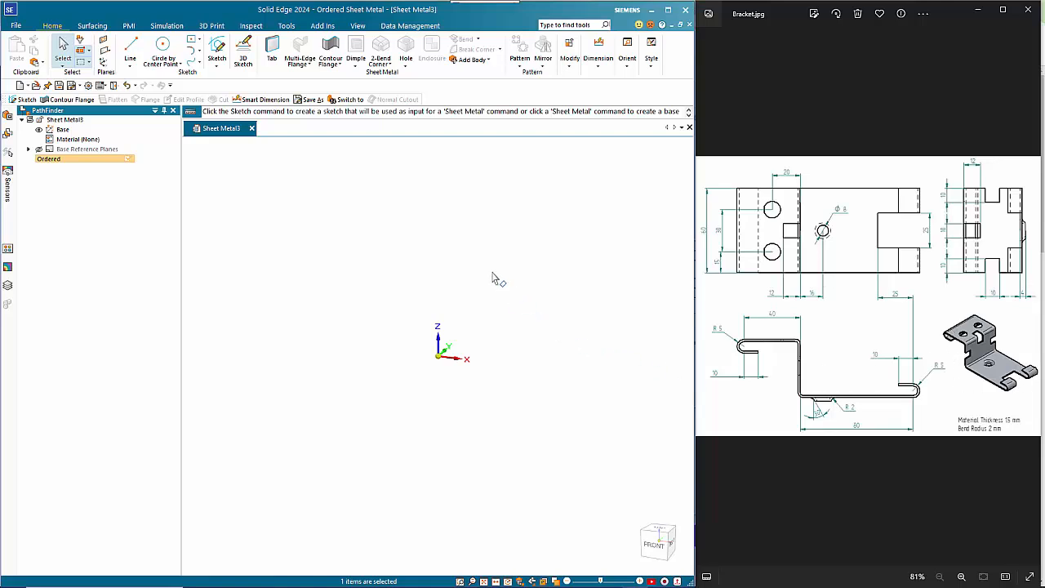
{"action": "left_click", "coordinate": [130, 48]}
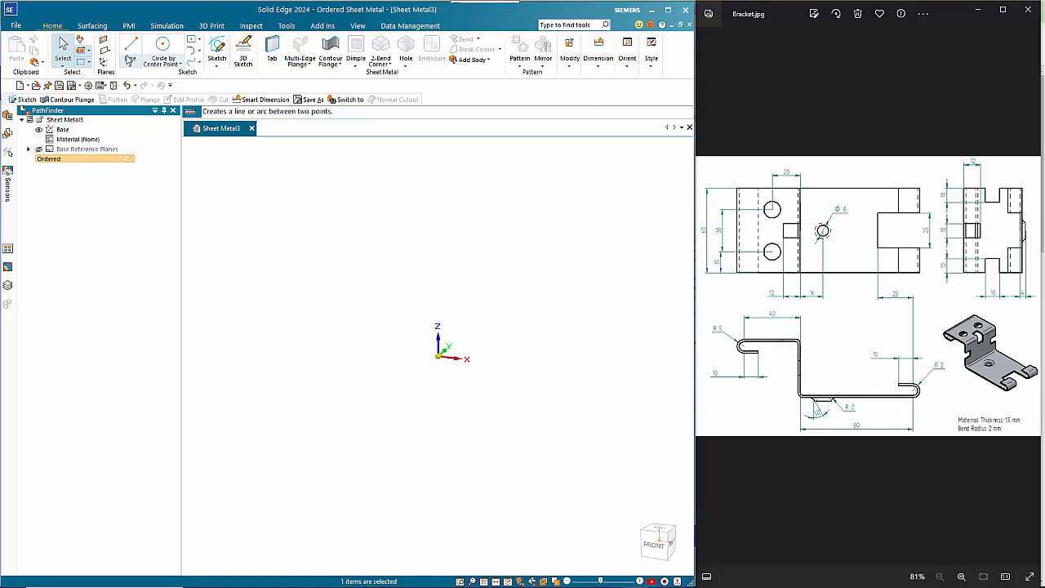
{"action": "left_click", "coordinate": [217, 49]}
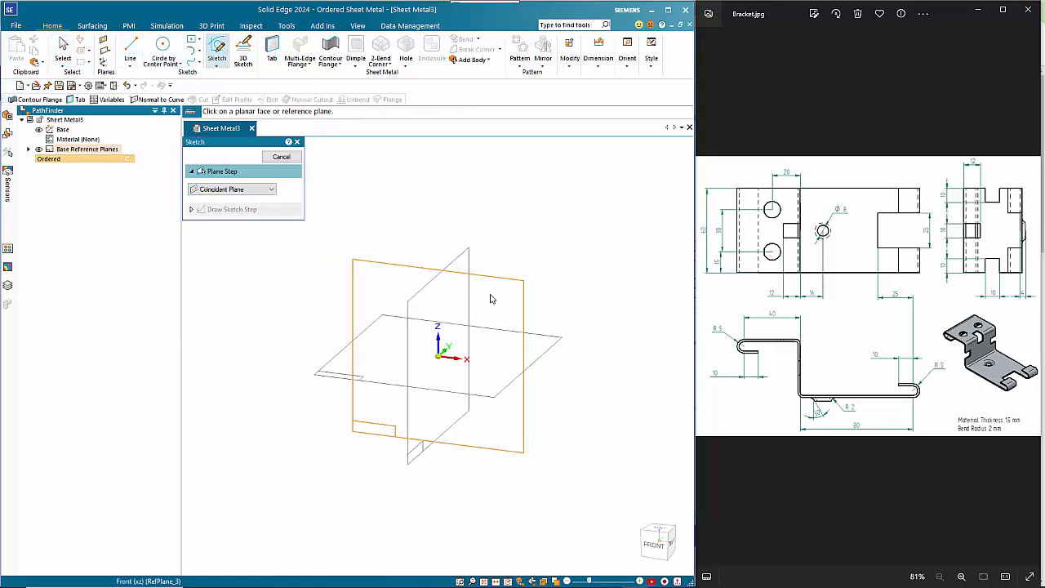
{"action": "left_click", "coordinate": [490, 299]}
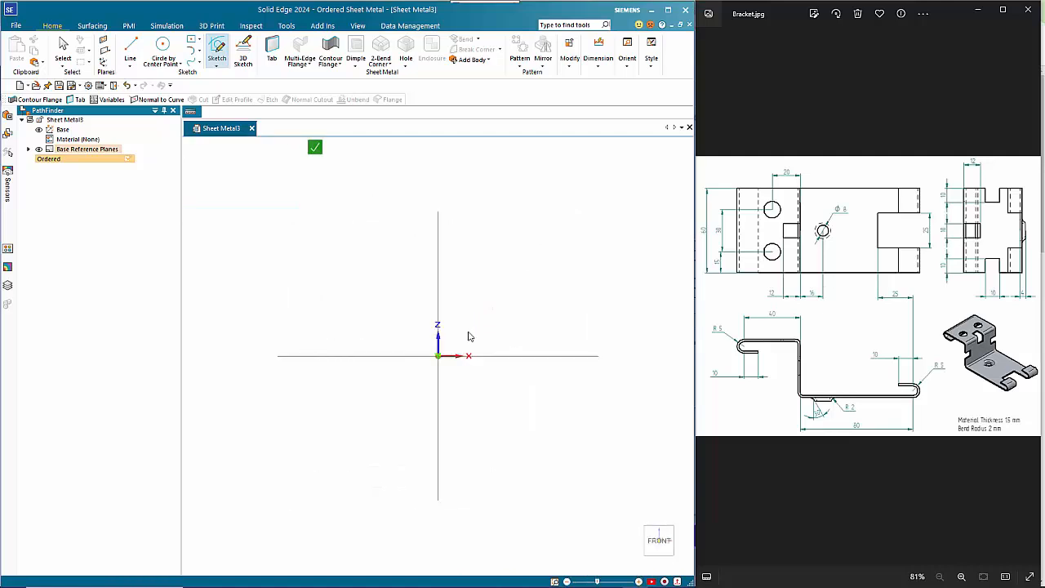
- Draw an 80 mm horizontal line from the origin in the positive X direction
{"action": "key", "text": "l"}
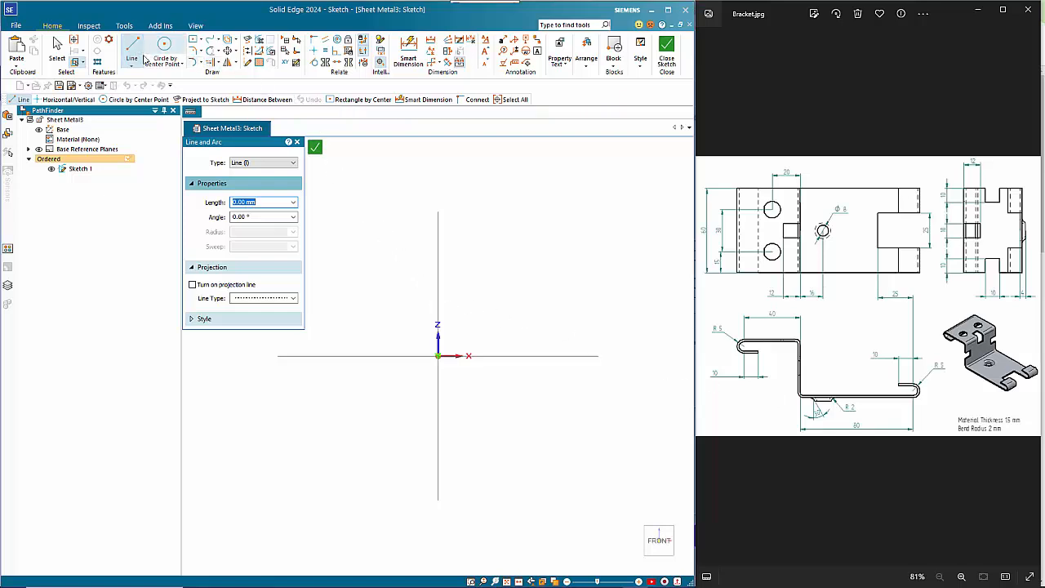
{"action": "key", "text": "Escape"}
{"action": "key", "text": "l"}
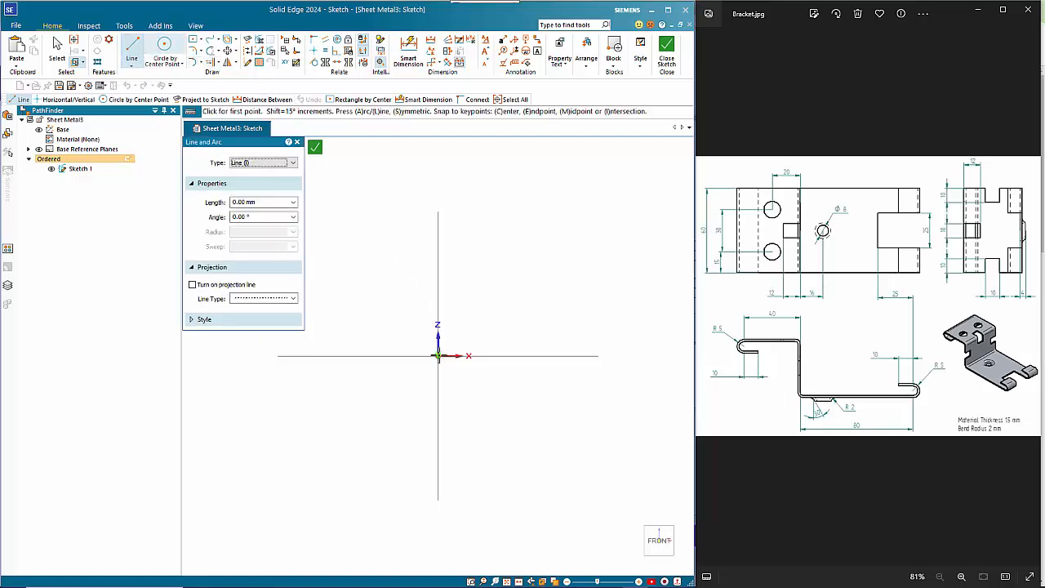
{"action": "left_click", "coordinate": [439, 356]}
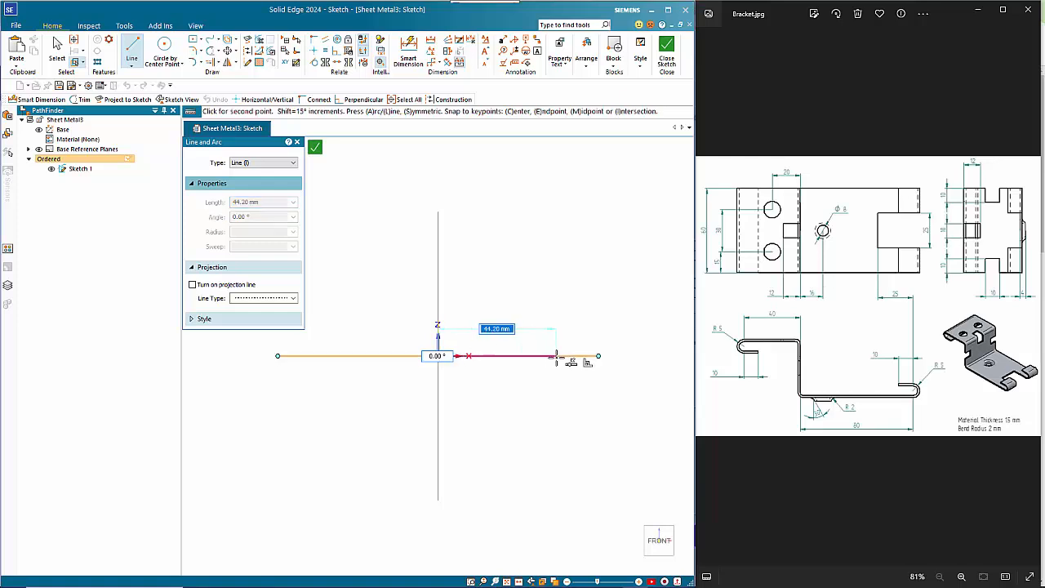
{"action": "type", "text": "80"}
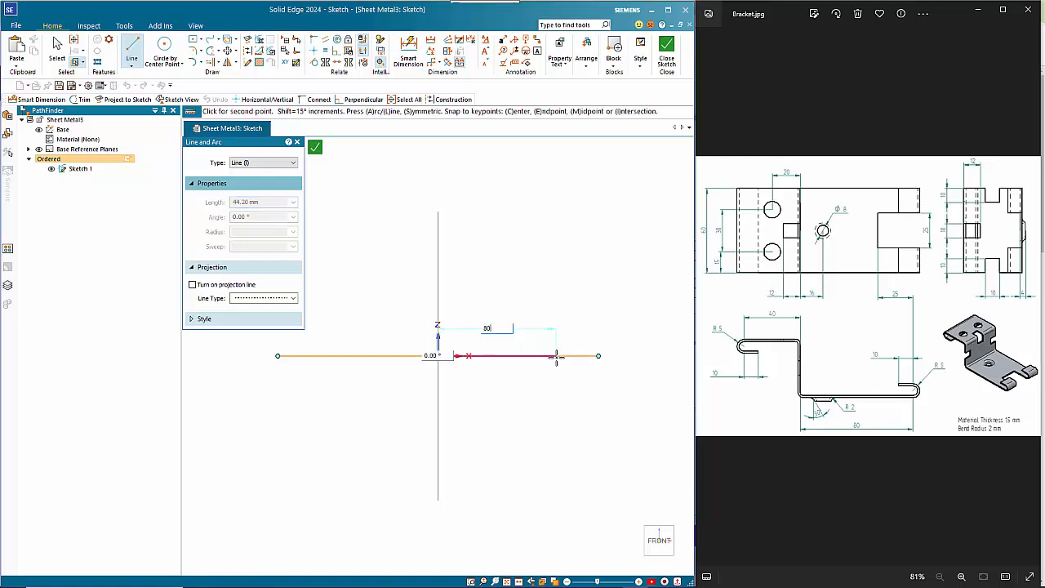
{"action": "key", "text": "Tab"}
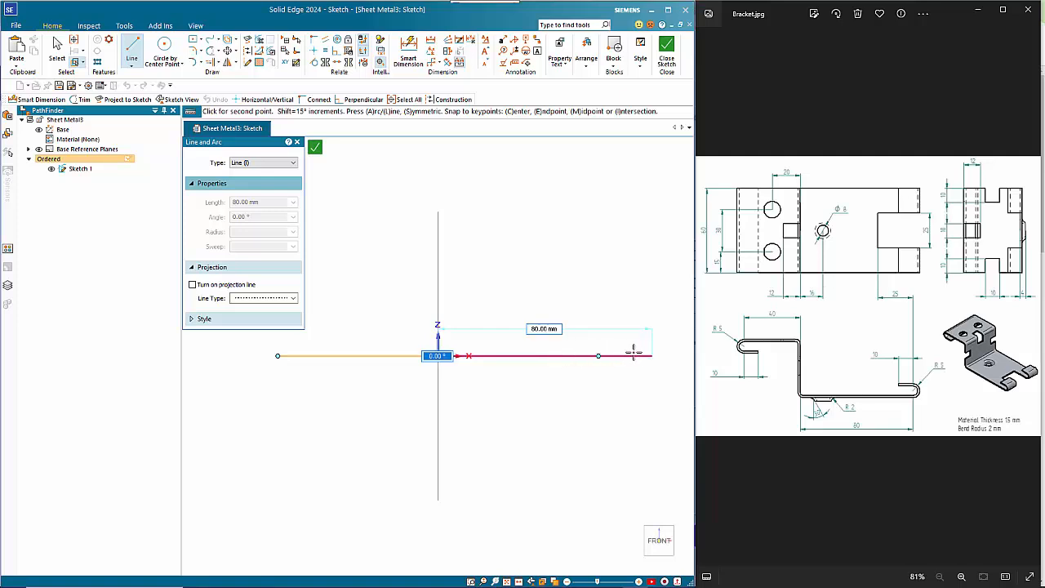
{"action": "left_click", "coordinate": [650, 357]}
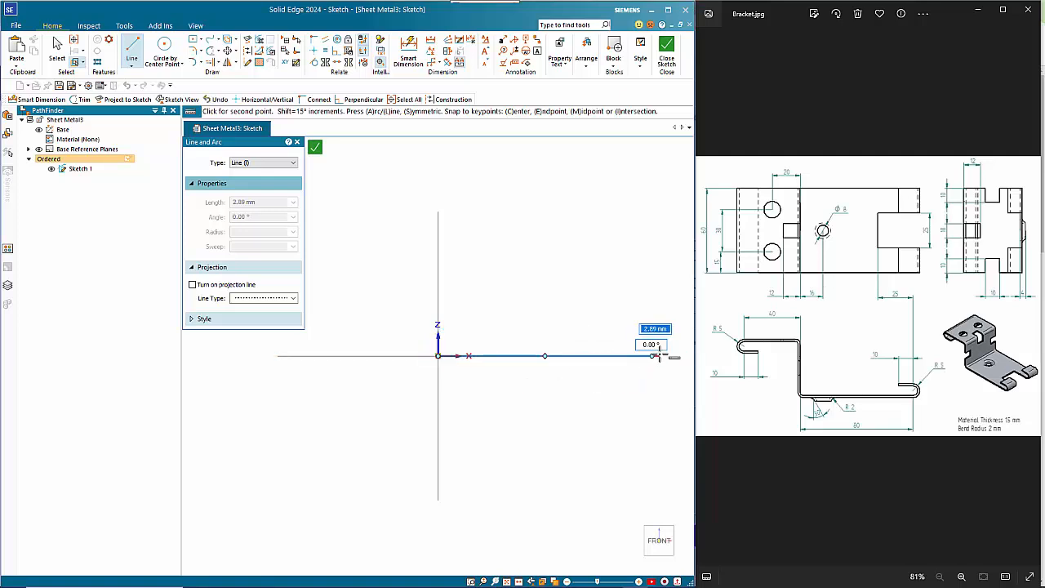
- Add a 180° arc of radius 3.5 mm curling upward from the 80 mm line's free end, continued by a 10 mm line back toward the origin
{"action": "key", "text": "a"}
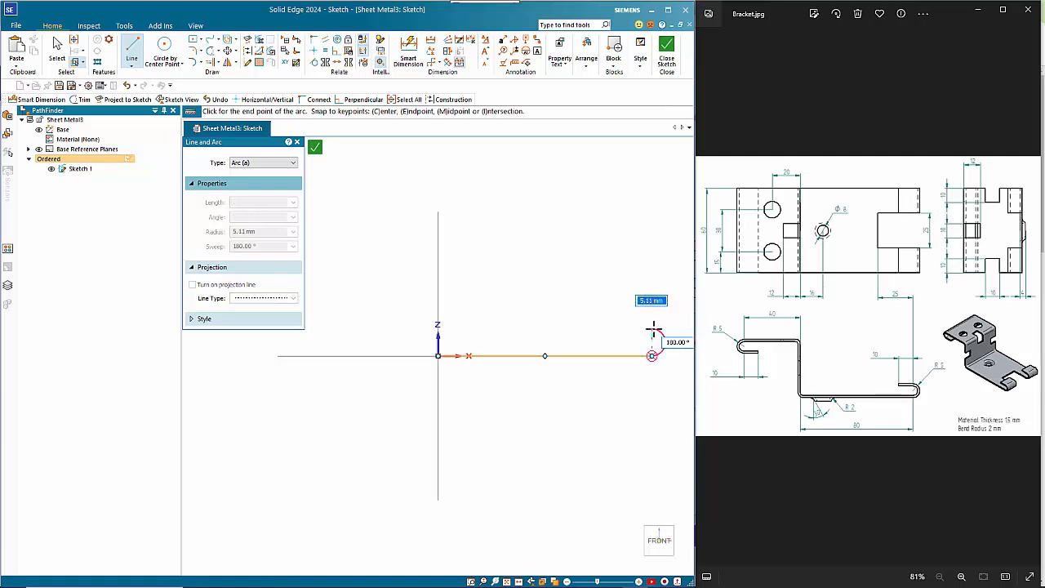
{"action": "type", "text": "3."}
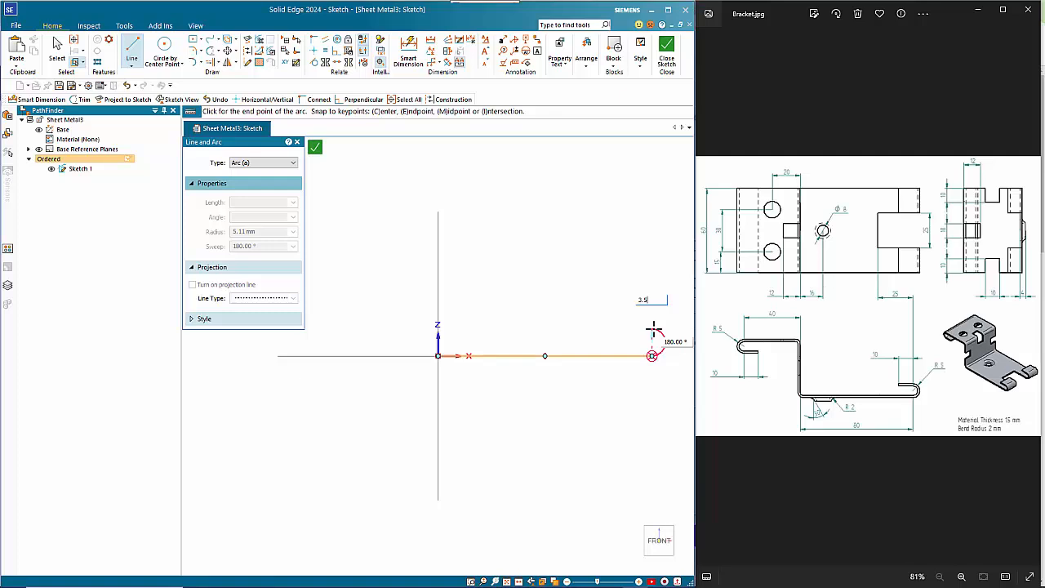
{"action": "type", "text": "5"}
{"action": "key", "text": "Tab"}
{"action": "left_click", "coordinate": [653, 328]}
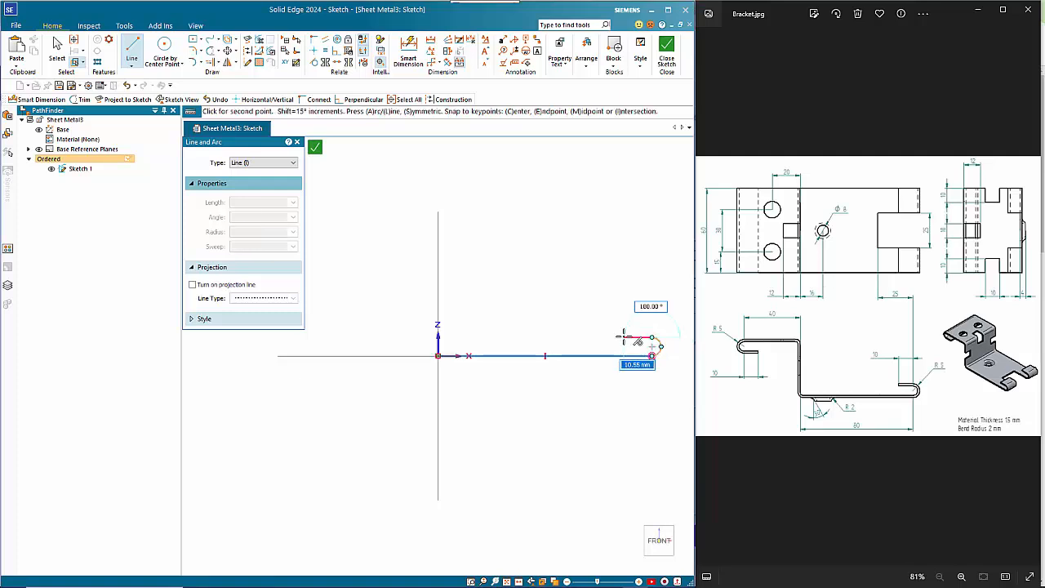
{"action": "type", "text": "10"}
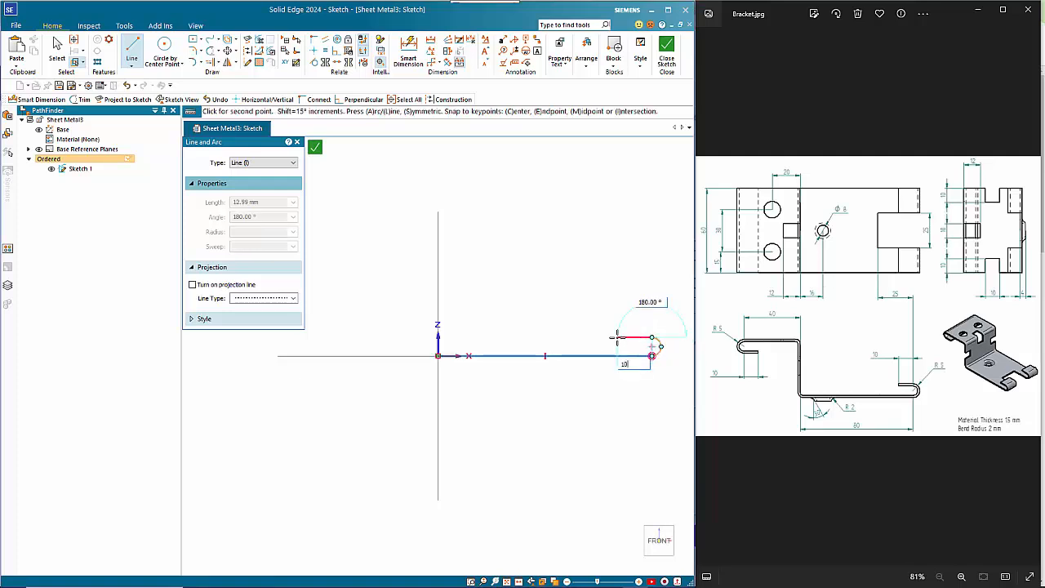
{"action": "key", "text": "Tab"}
{"action": "left_click", "coordinate": [618, 337]}
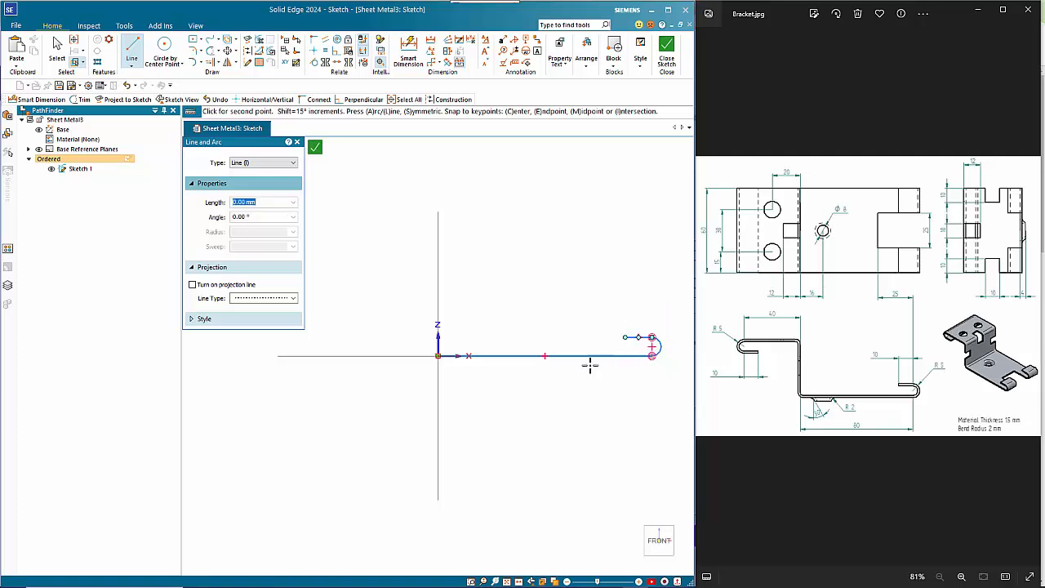
{"action": "right_click", "coordinate": [567, 415]}
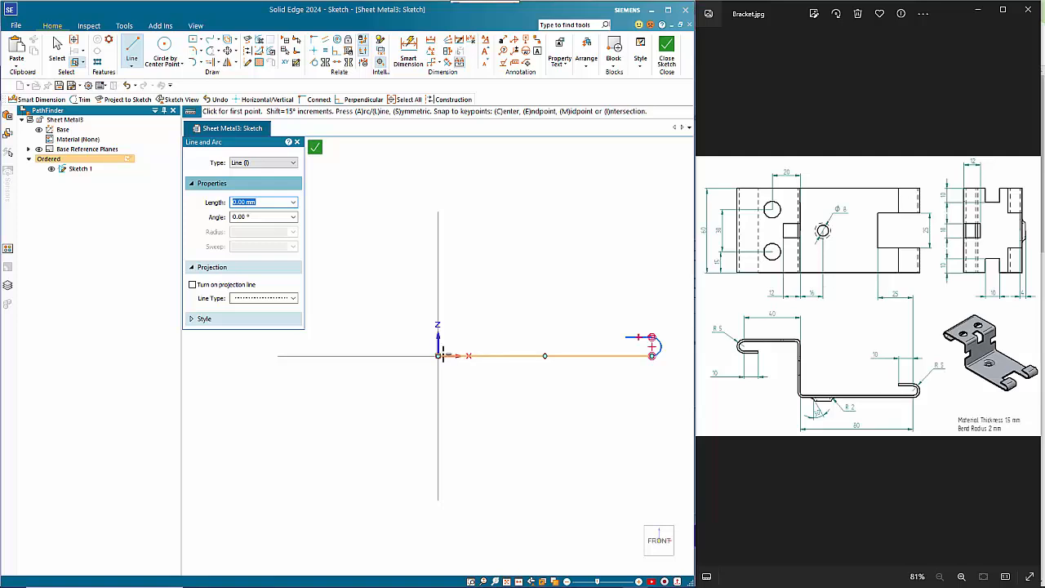
- Draw a 40 mm vertical line up from the origin and continue it with a 40 mm horizontal line in the negative X direction
{"action": "left_click", "coordinate": [439, 356]}
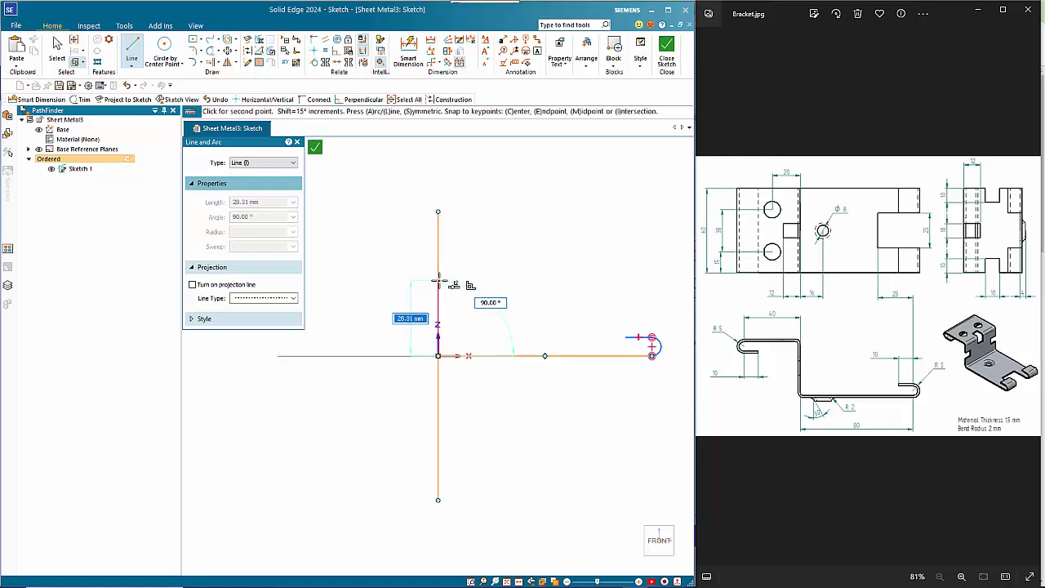
{"action": "type", "text": "40"}
{"action": "key", "text": "Tab"}
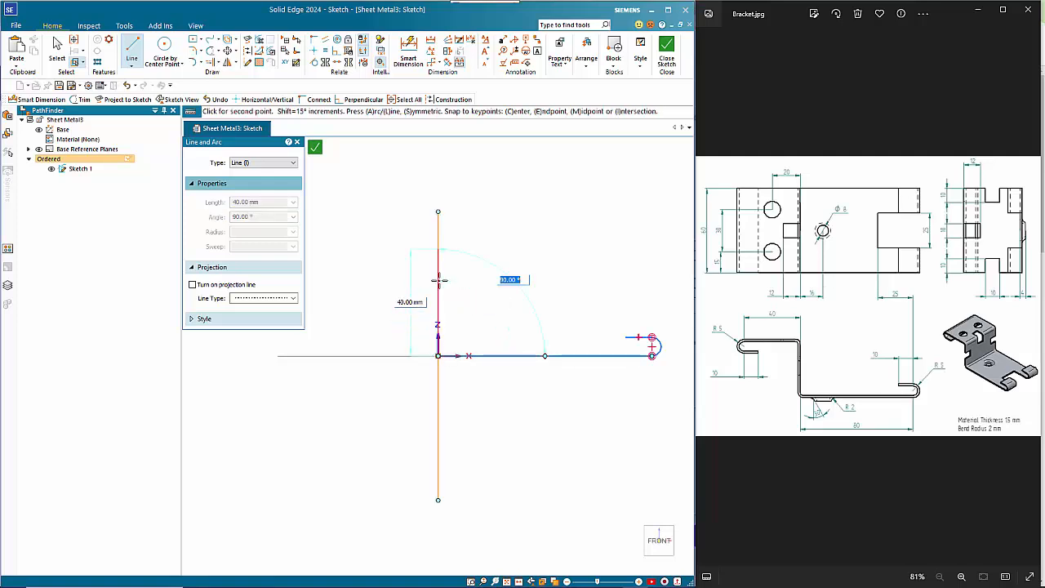
{"action": "key", "text": "Return"}
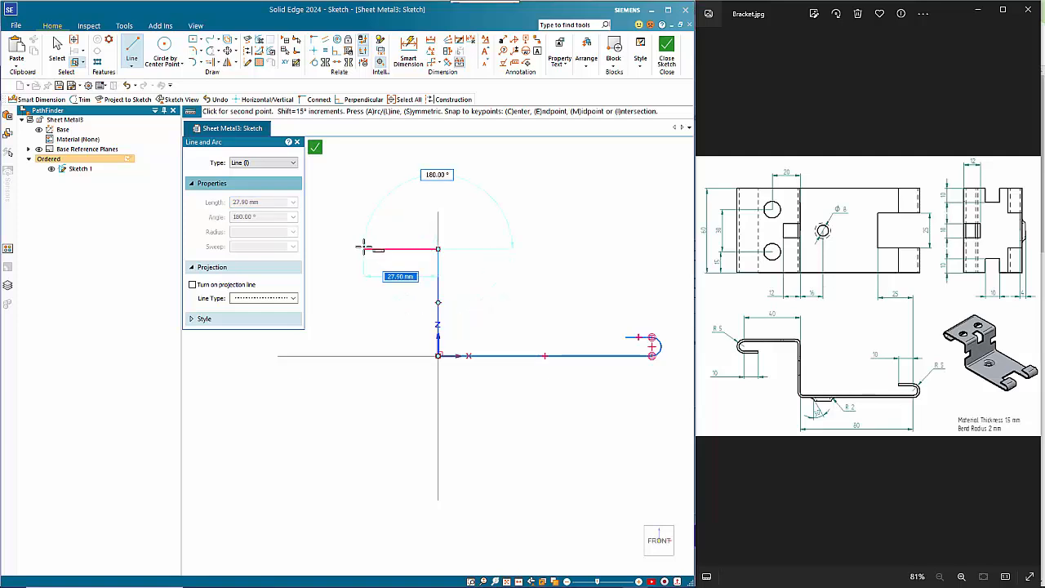
{"action": "type", "text": "40"}
{"action": "key", "text": "Tab"}
{"action": "key", "text": "Return"}
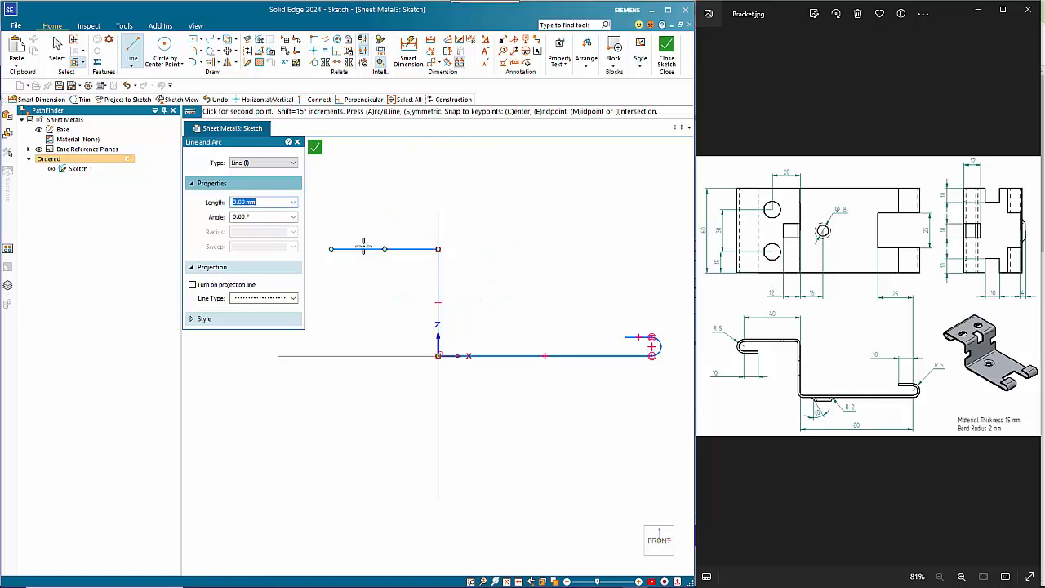
- Add a 180° arc of radius 5 mm curling downward from the upper line's free end, continued by a 10 mm horizontal line back toward the vertical line
{"action": "key", "text": "a"}
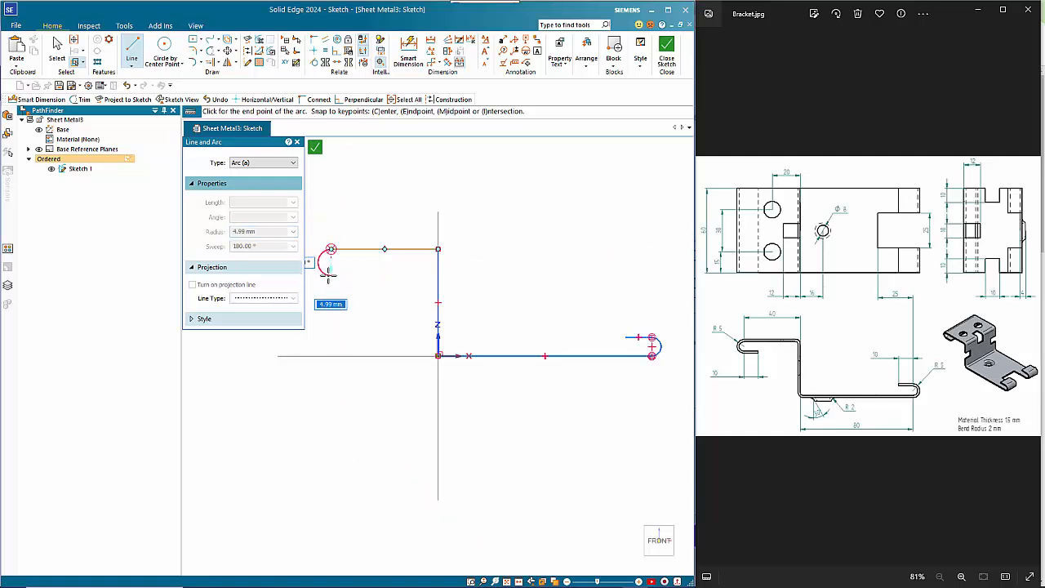
{"action": "type", "text": "5"}
{"action": "key", "text": "Return"}
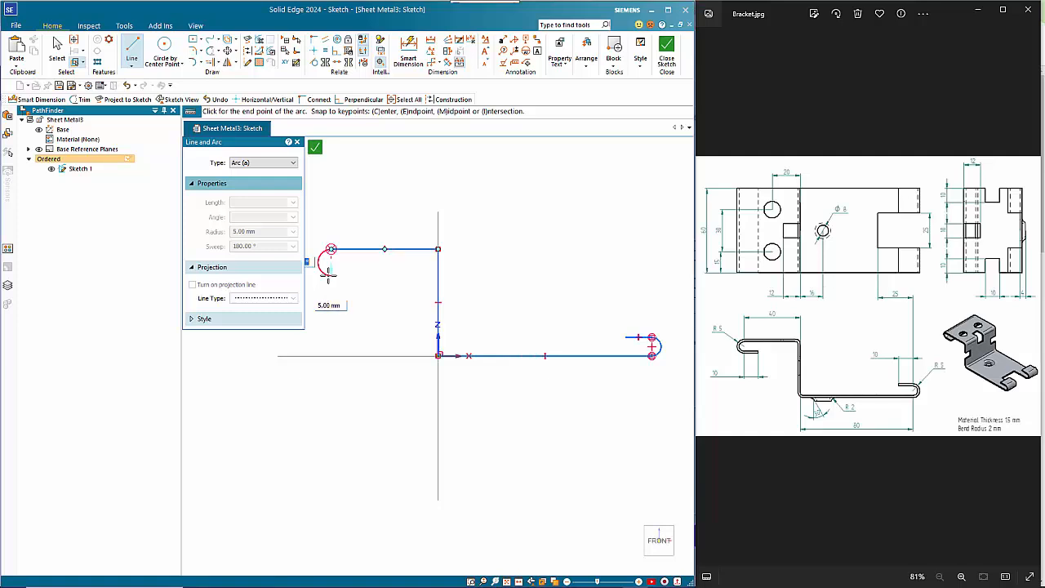
{"action": "left_click", "coordinate": [328, 276]}
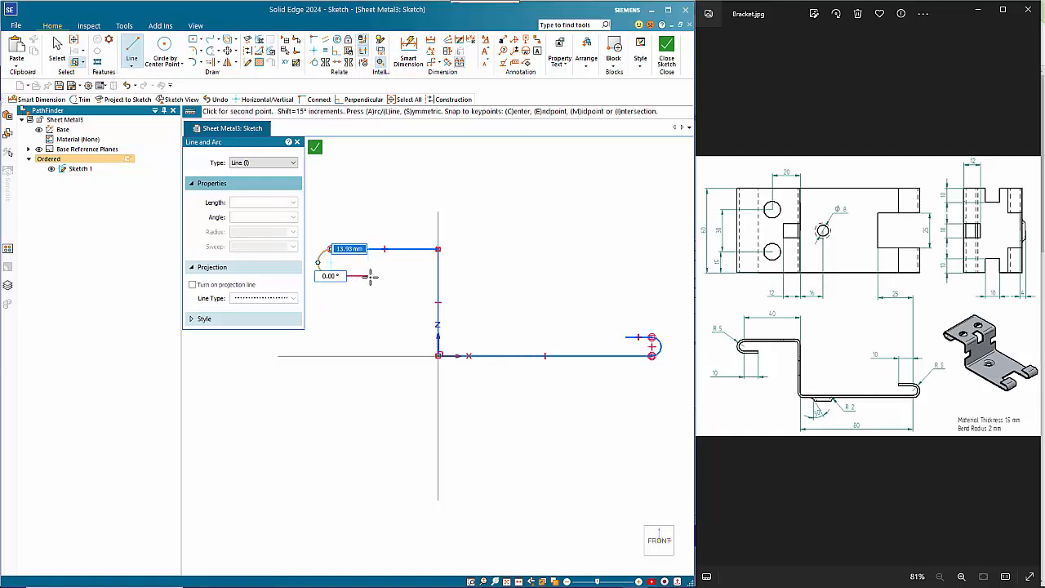
{"action": "type", "text": "1"}
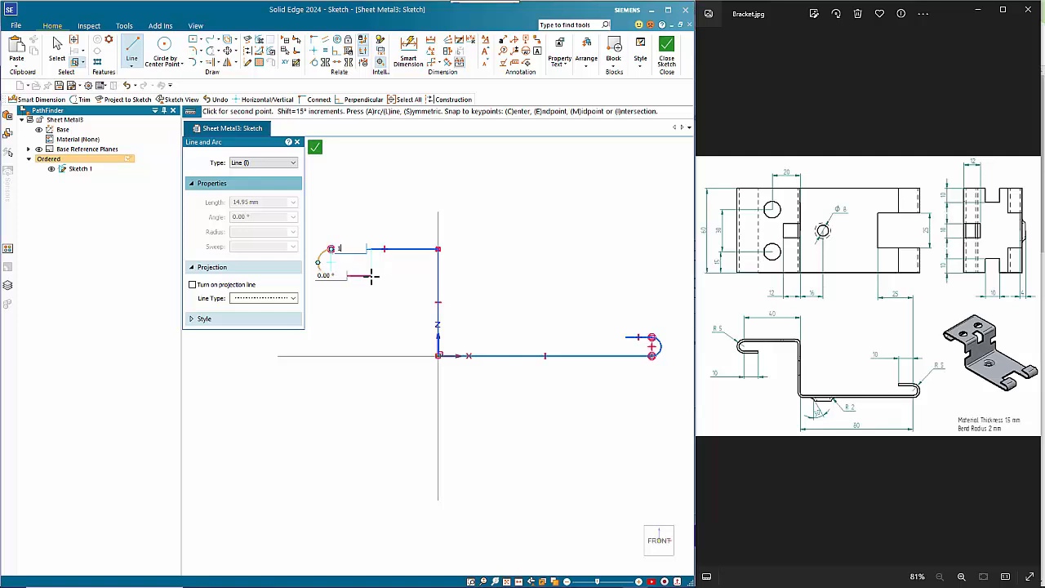
{"action": "type", "text": "0"}
{"action": "key", "text": "Tab"}
{"action": "key", "text": "Return"}
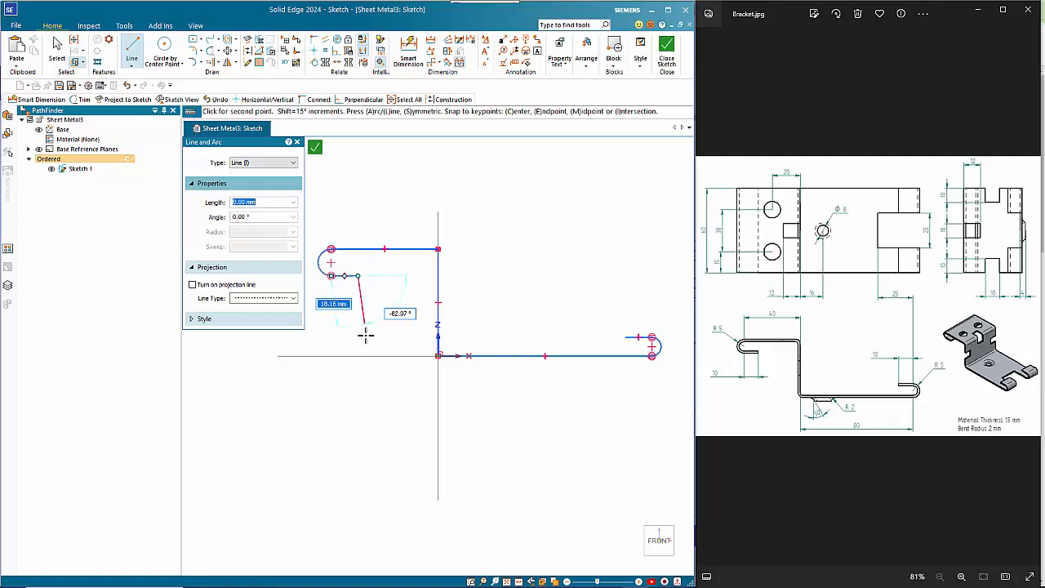
- End line drawing, close the bracket profile sketch and finish the sketch feature
{"action": "key", "text": "Escape"}
{"action": "key", "text": "Escape"}
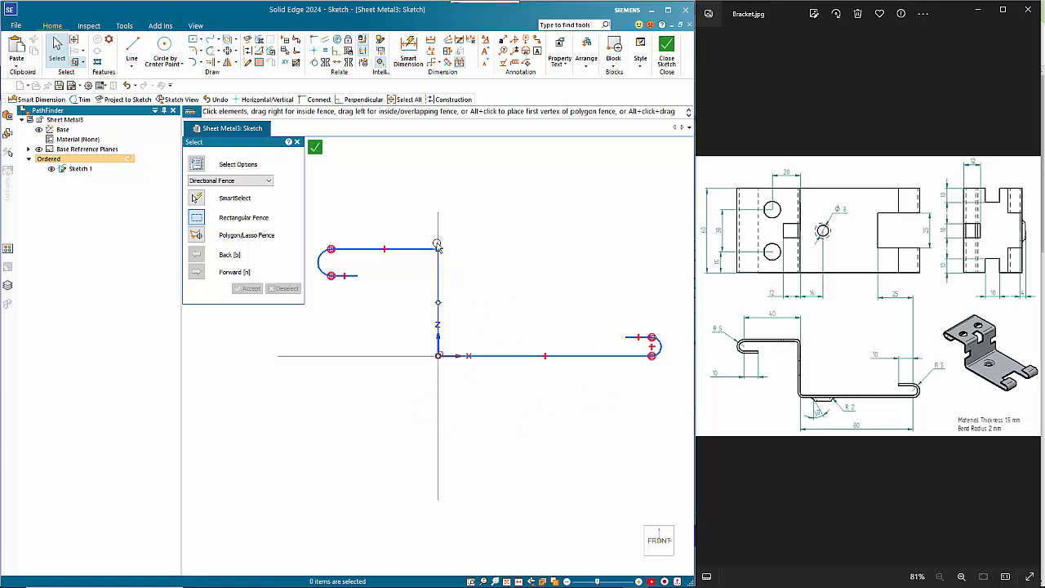
{"action": "left_click", "coordinate": [315, 147]}
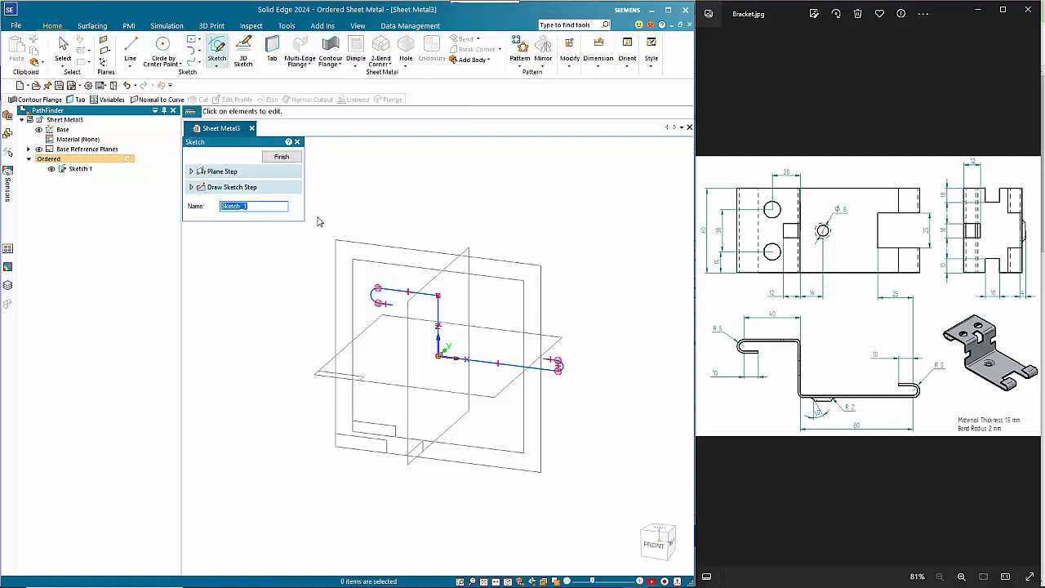
{"action": "left_click", "coordinate": [281, 156]}
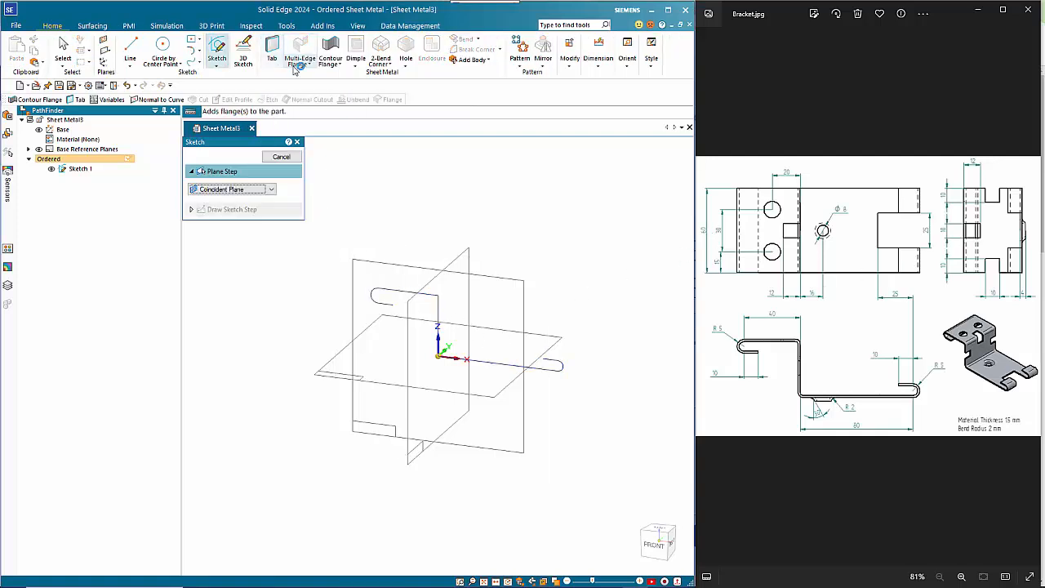
- Start a contour flange from the existing sketch, using the whole bracket profile chain, and accept the material side
{"action": "left_click", "coordinate": [341, 63]}
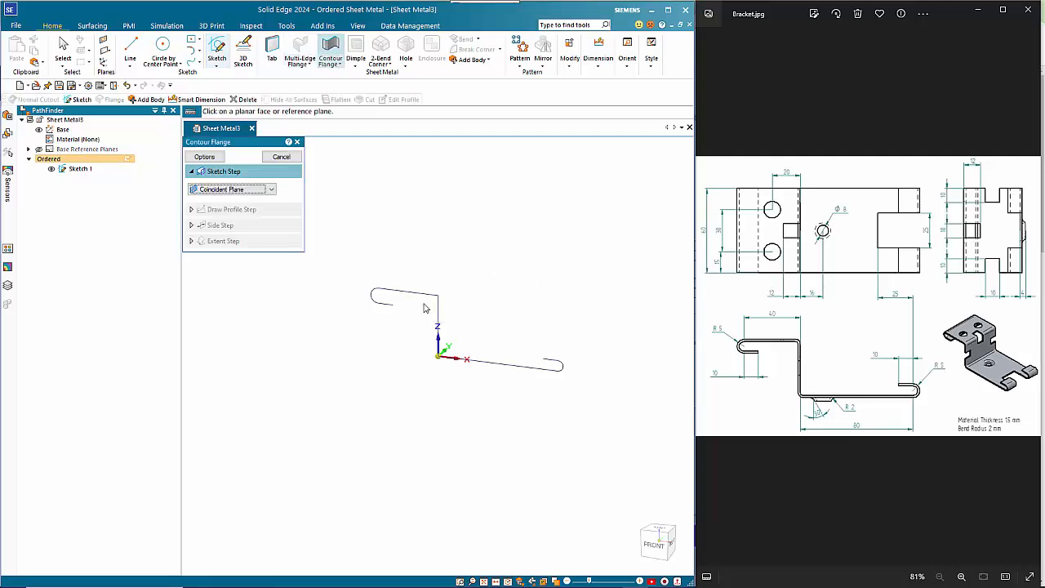
{"action": "left_click", "coordinate": [243, 191]}
{"action": "left_click", "coordinate": [232, 205]}
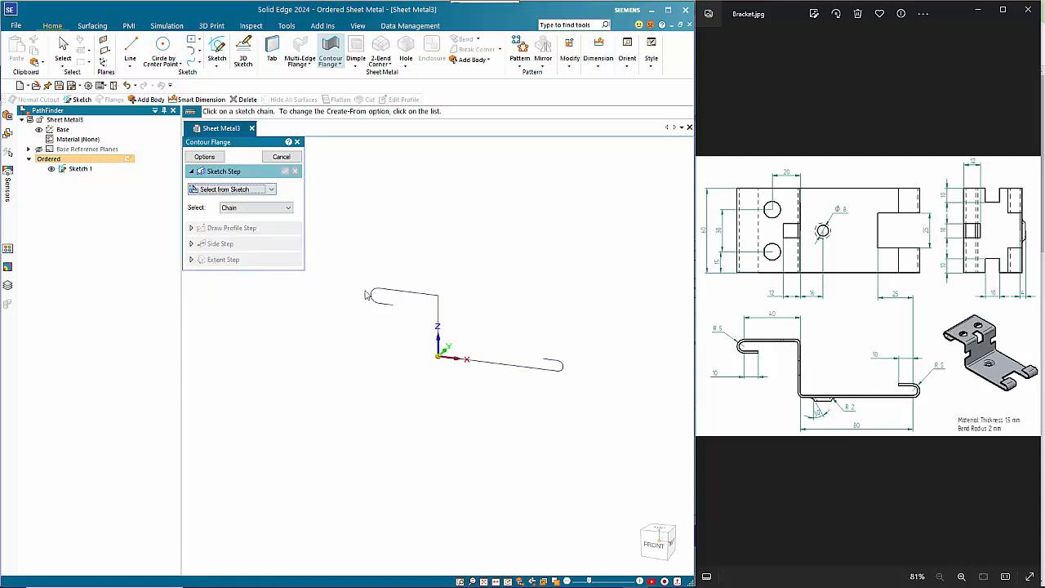
{"action": "left_click", "coordinate": [400, 296]}
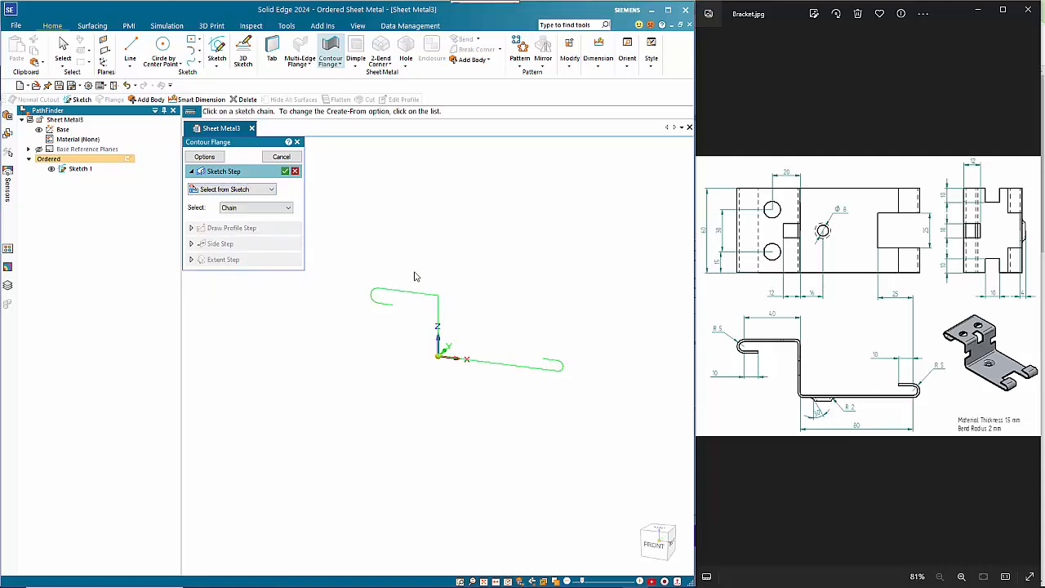
{"action": "right_click", "coordinate": [474, 245]}
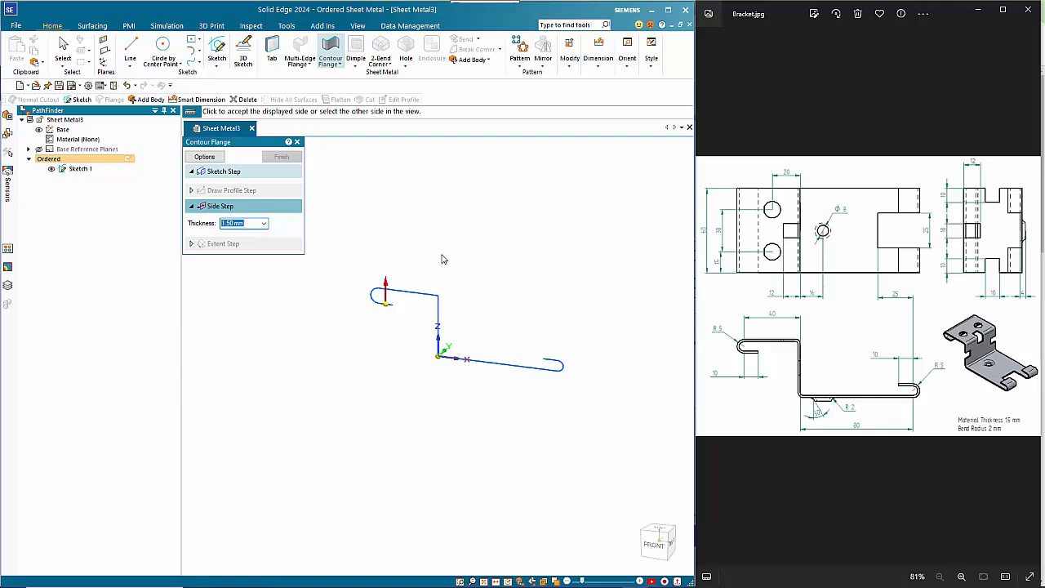
{"action": "left_click", "coordinate": [441, 245]}
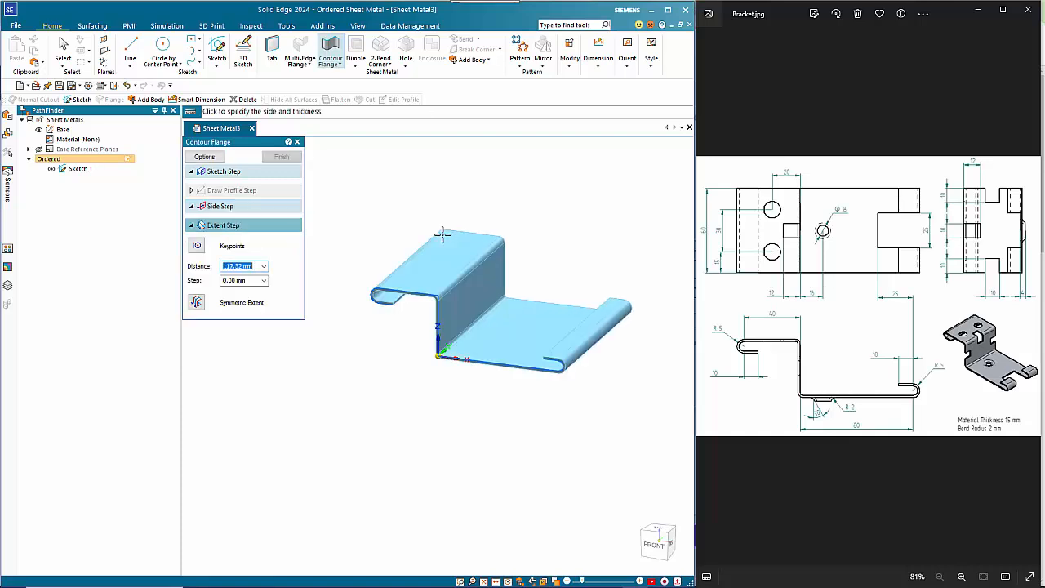
- Give the contour flange a symmetric extent of 60 mm and finish the feature
{"action": "left_click", "coordinate": [220, 207]}
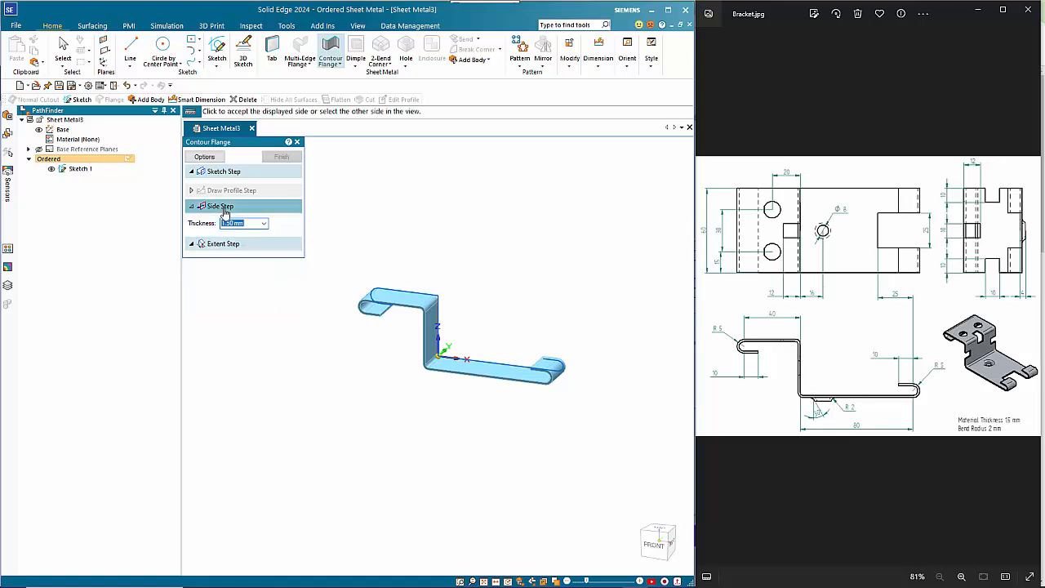
{"action": "left_click", "coordinate": [225, 243]}
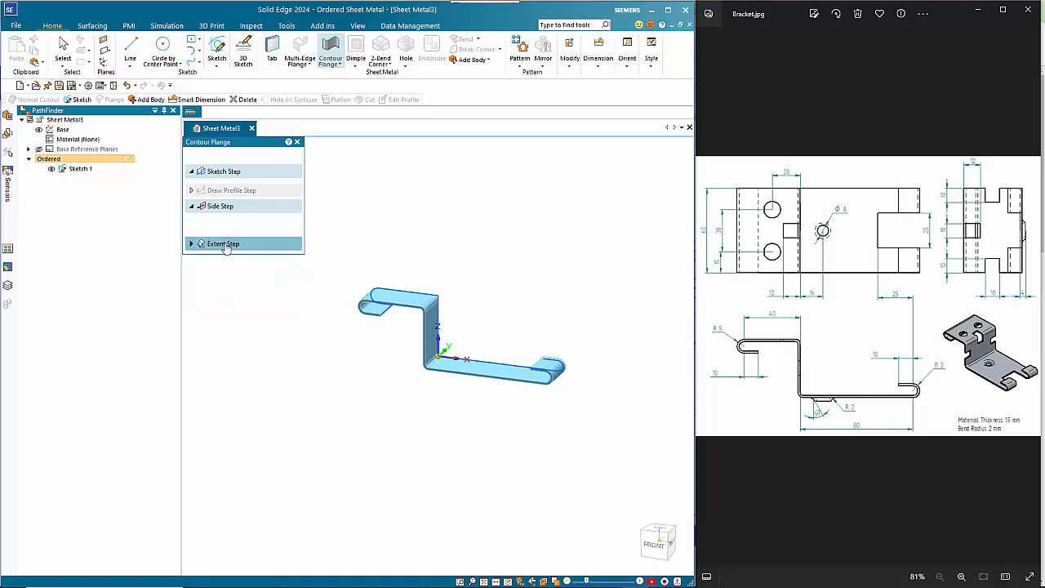
{"action": "left_click", "coordinate": [197, 303]}
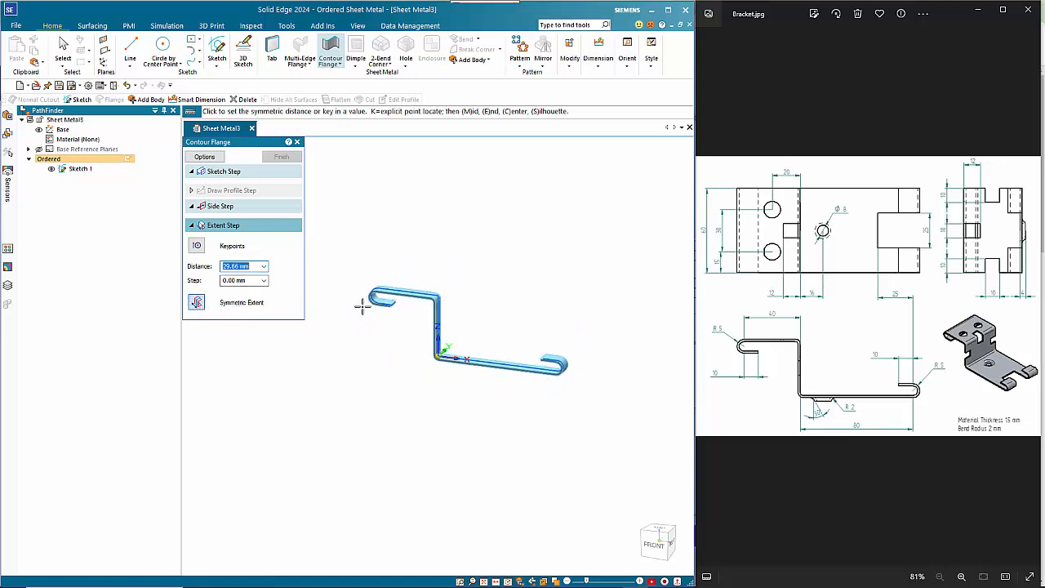
{"action": "type", "text": "60"}
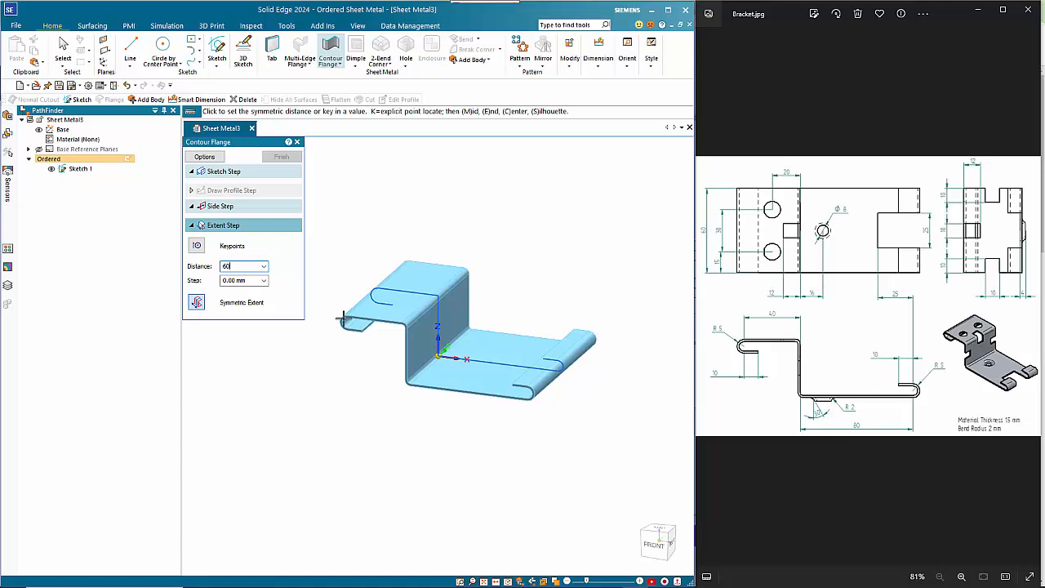
{"action": "key", "text": "Return"}
{"action": "right_click", "coordinate": [317, 350]}
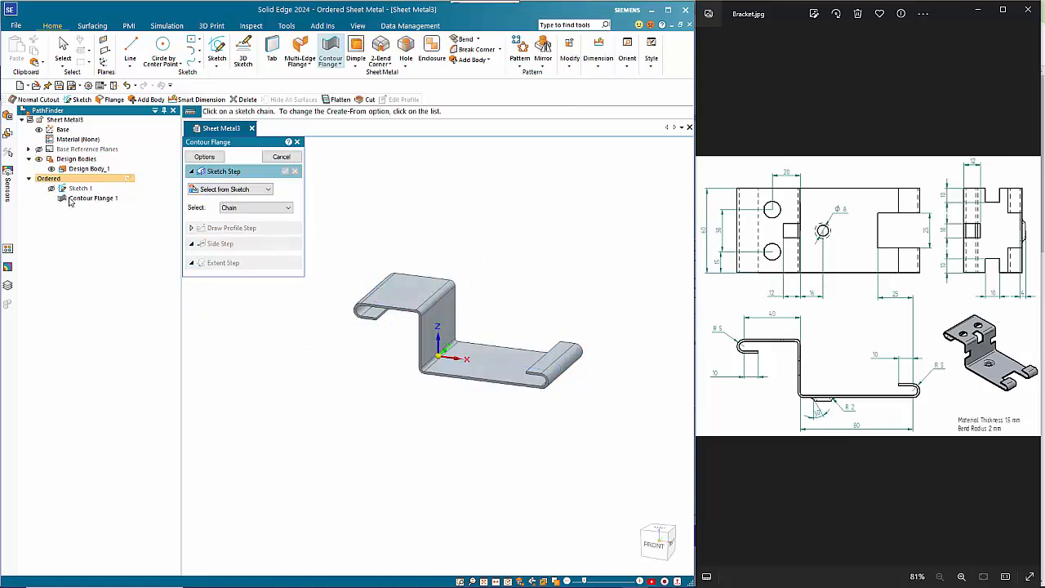
{"action": "key", "text": "Escape"}
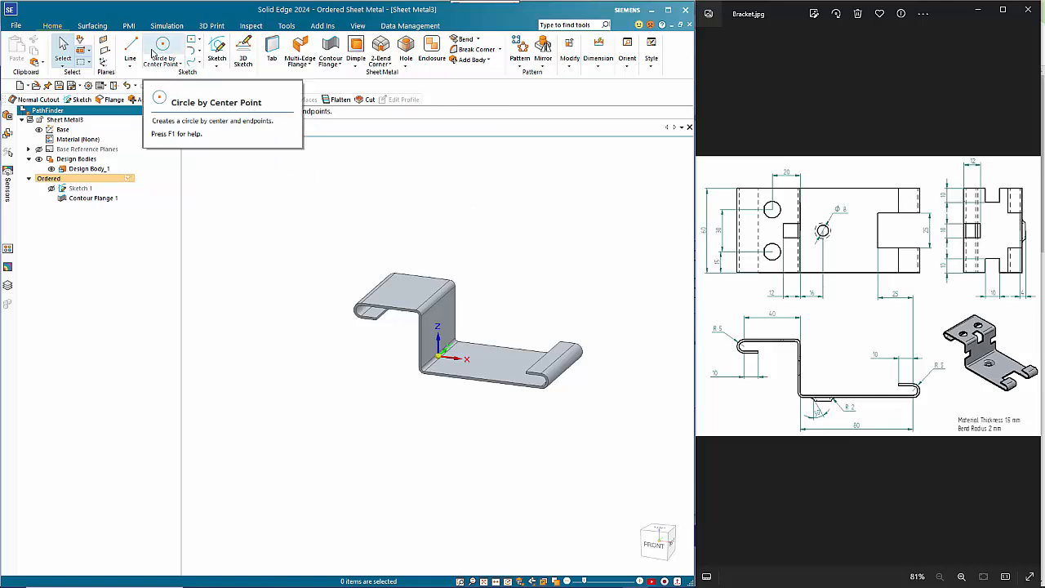
- Start a Hole feature and set its ISO Metric drill size to 12
{"action": "left_click", "coordinate": [406, 46]}
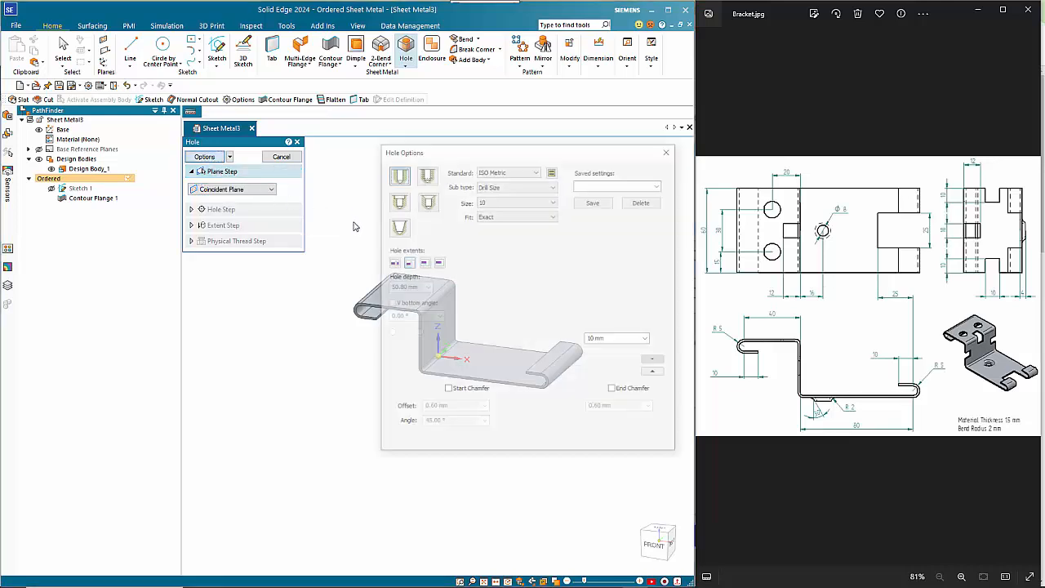
{"action": "left_click", "coordinate": [493, 204]}
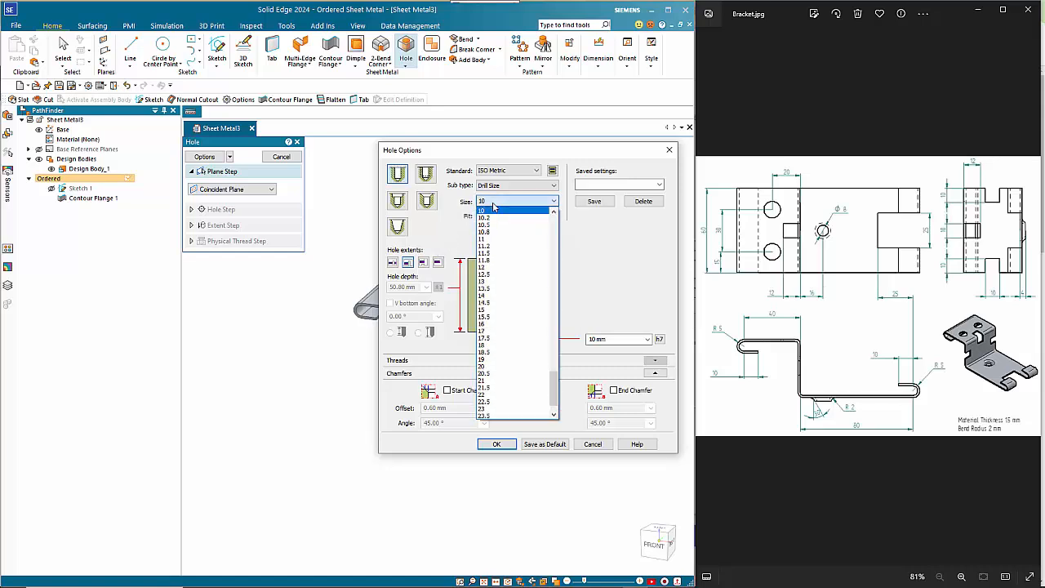
{"action": "type", "text": "12"}
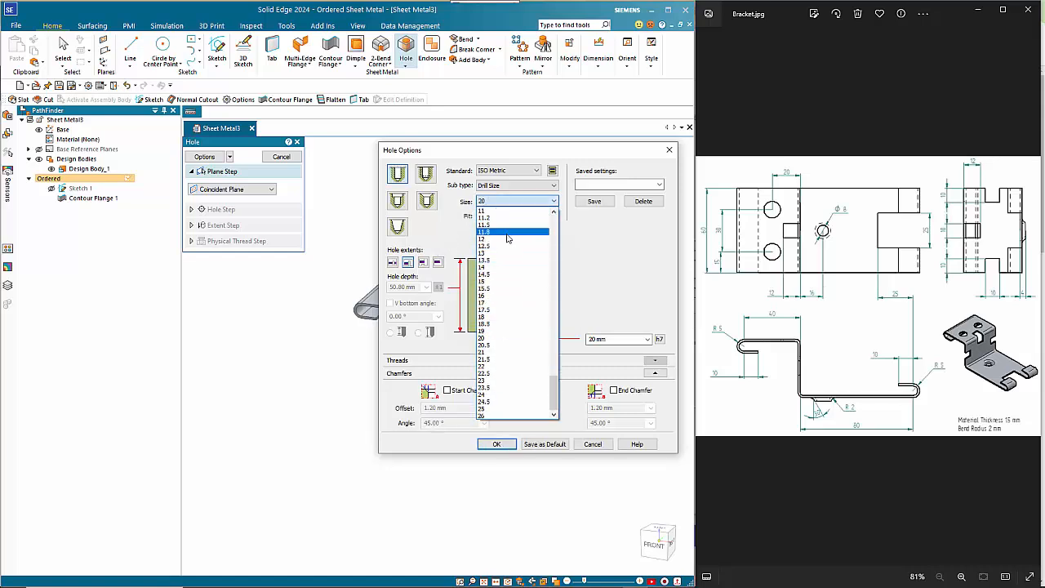
{"action": "left_click", "coordinate": [507, 240]}
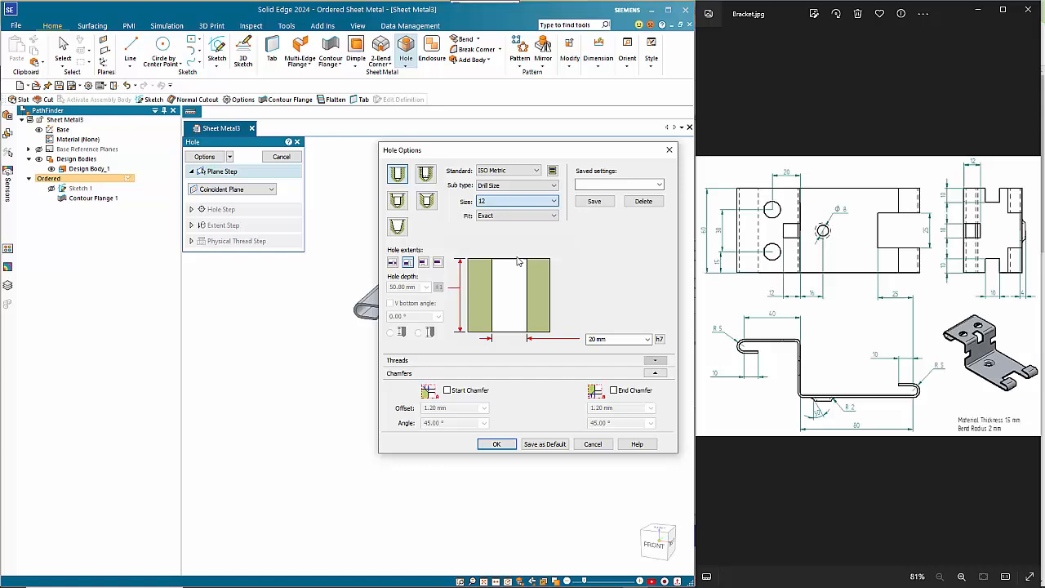
{"action": "left_click", "coordinate": [496, 445]}
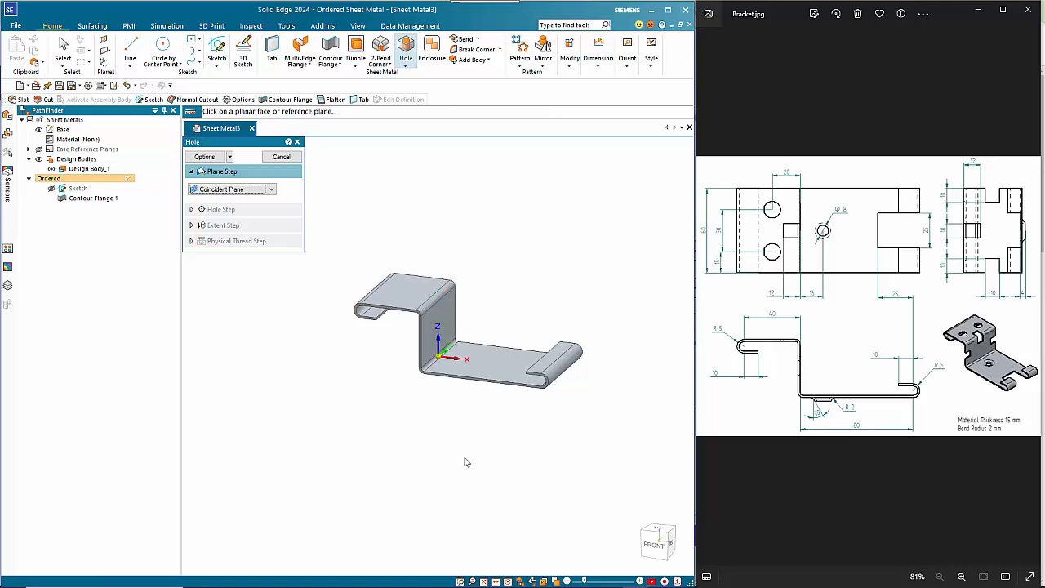
- Place two vertically aligned 12 mm hole circles on the top face of the bracket's upper flange
{"action": "left_click", "coordinate": [398, 295]}
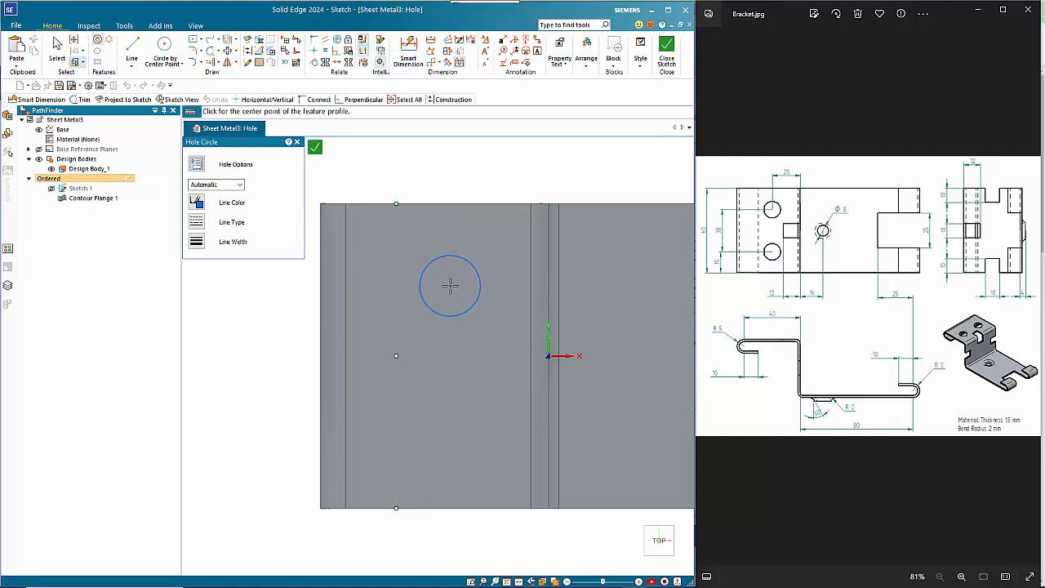
{"action": "left_click", "coordinate": [450, 286]}
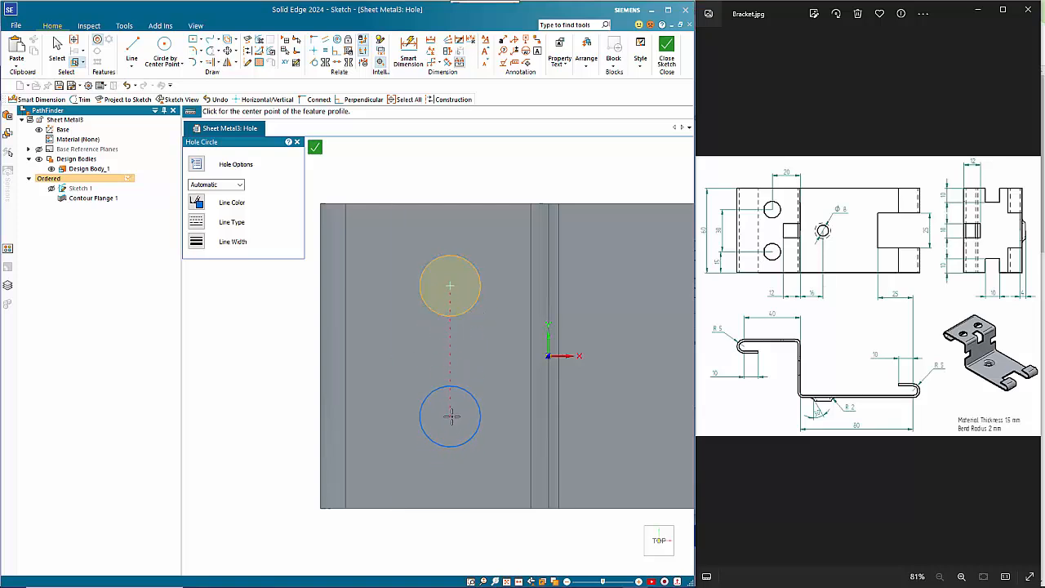
{"action": "left_click", "coordinate": [451, 420]}
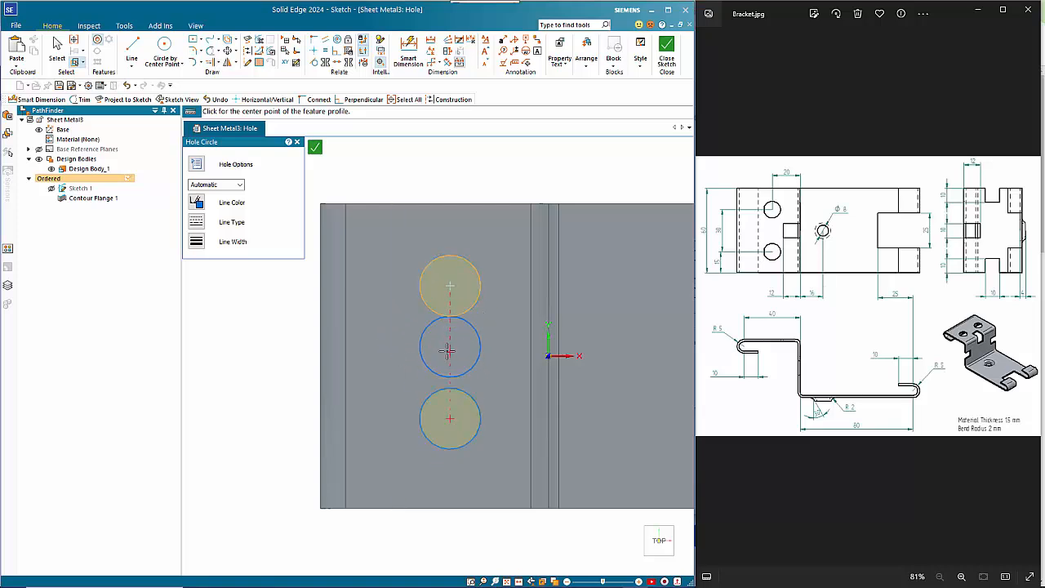
- Dimension the upper hole's horizontal distance from the origin's vertical axis as 20 mm
{"action": "left_click", "coordinate": [410, 47]}
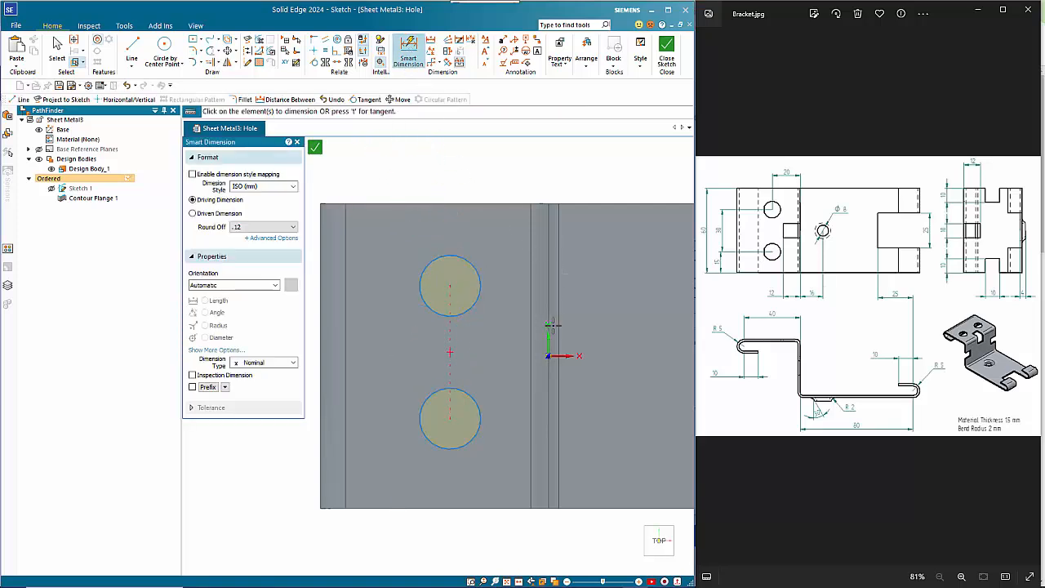
{"action": "left_click", "coordinate": [479, 294]}
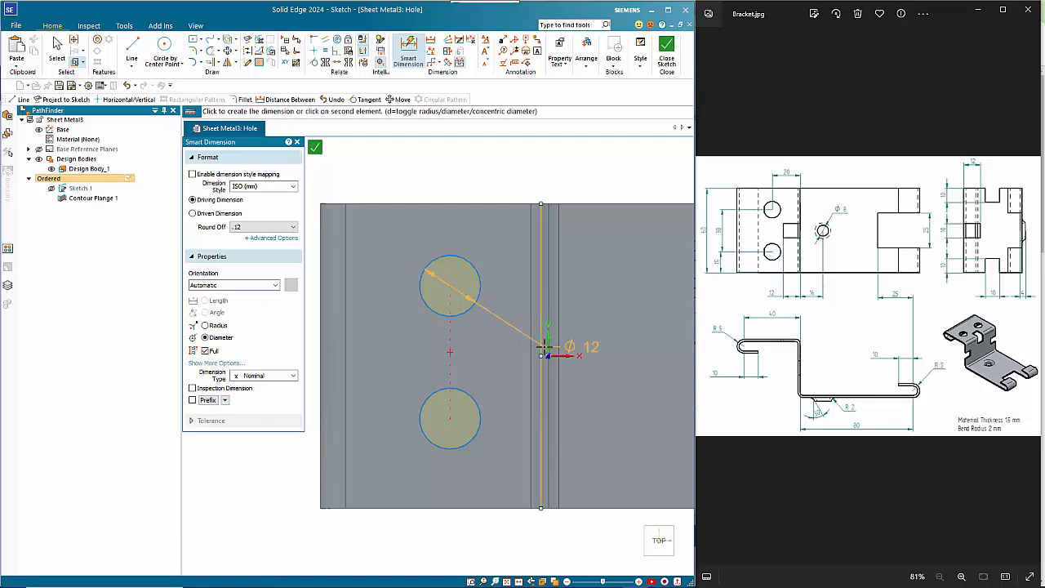
{"action": "left_click", "coordinate": [549, 343]}
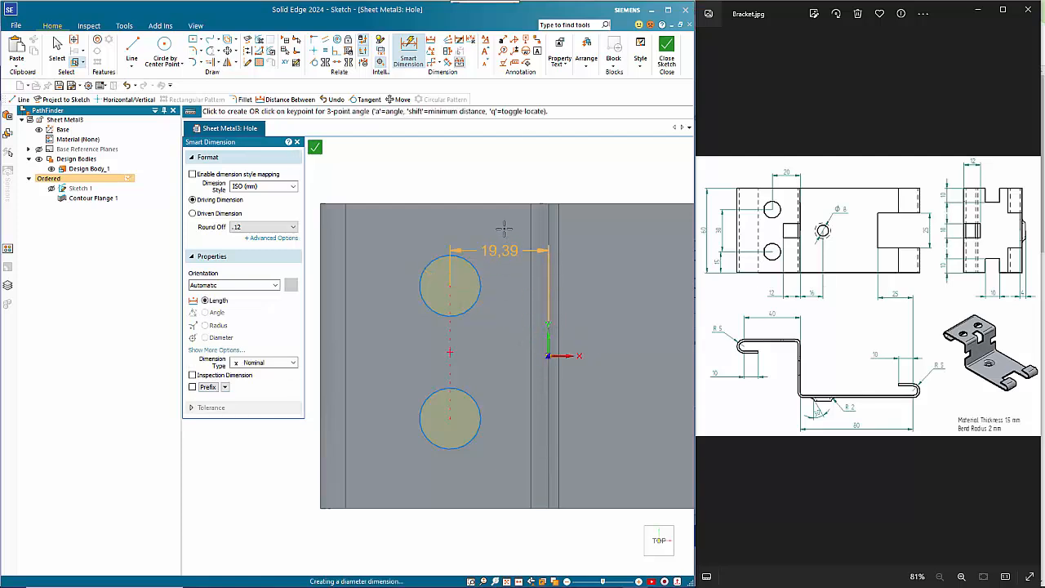
{"action": "left_click", "coordinate": [477, 166]}
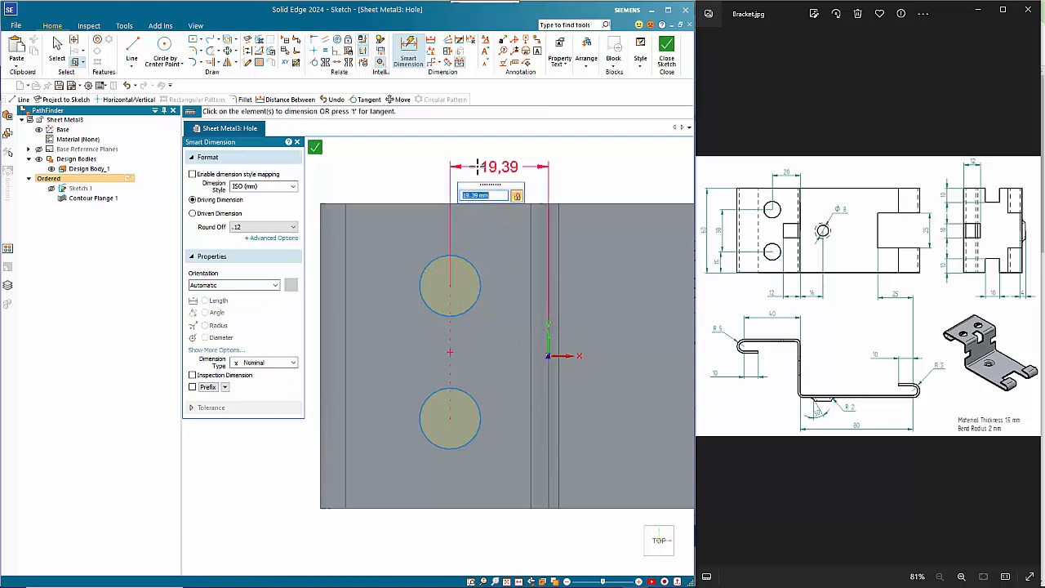
{"action": "type", "text": "20"}
{"action": "key", "text": "Return"}
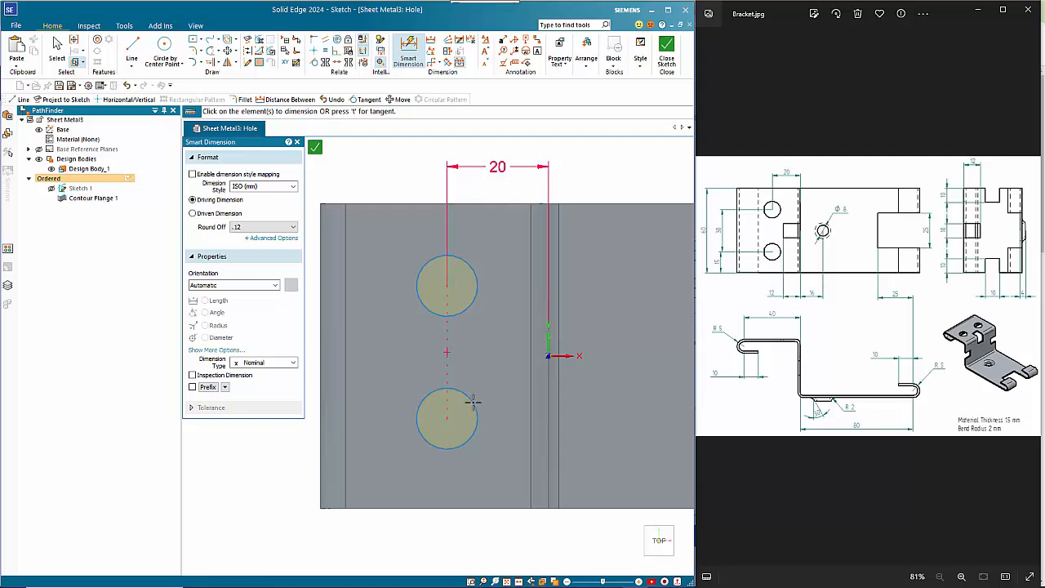
- Dimension the lower hole's center 15 mm above the flange's lower edge
{"action": "left_click", "coordinate": [462, 445]}
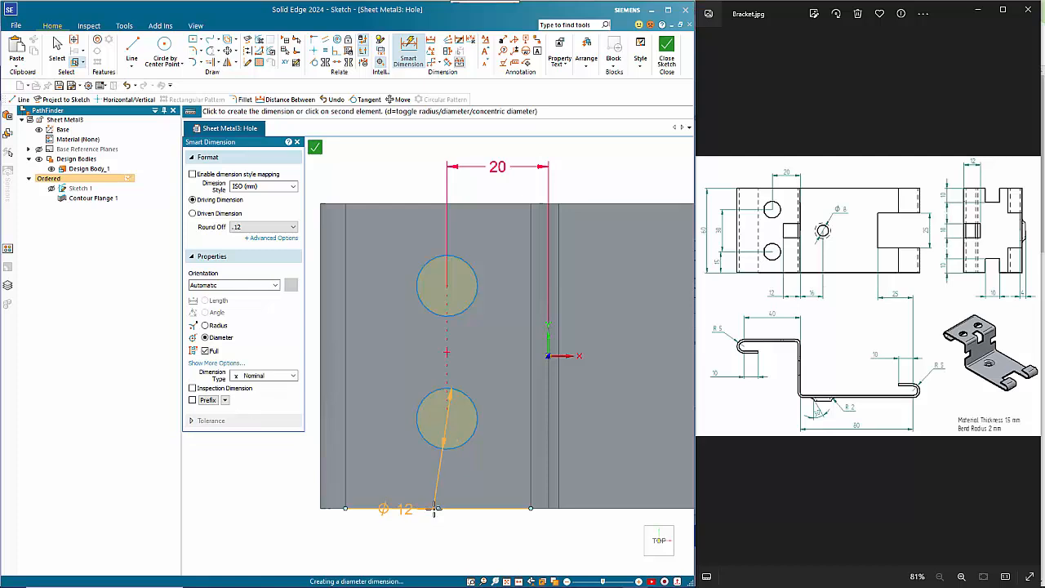
{"action": "left_click", "coordinate": [426, 508]}
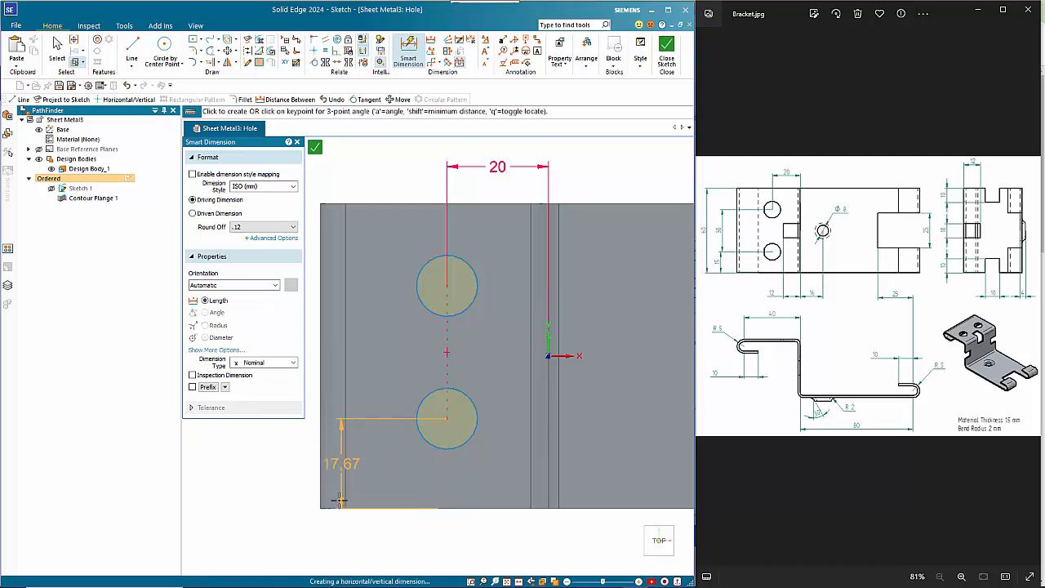
{"action": "left_click", "coordinate": [268, 493]}
{"action": "type", "text": "15"}
{"action": "key", "text": "Return"}
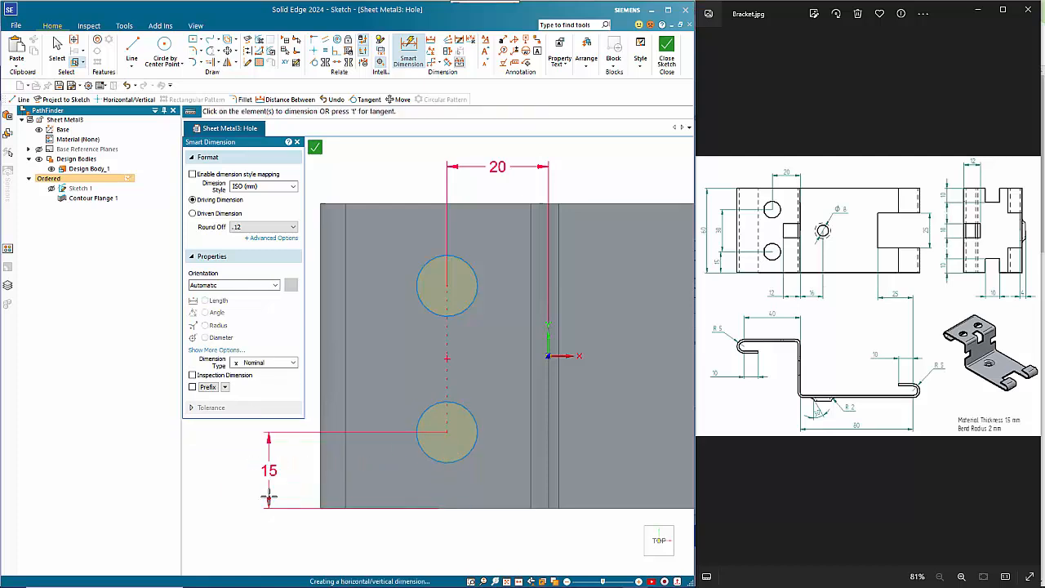
- Dimension the vertical spacing between the two hole centers as 30 mm
{"action": "left_click", "coordinate": [426, 426]}
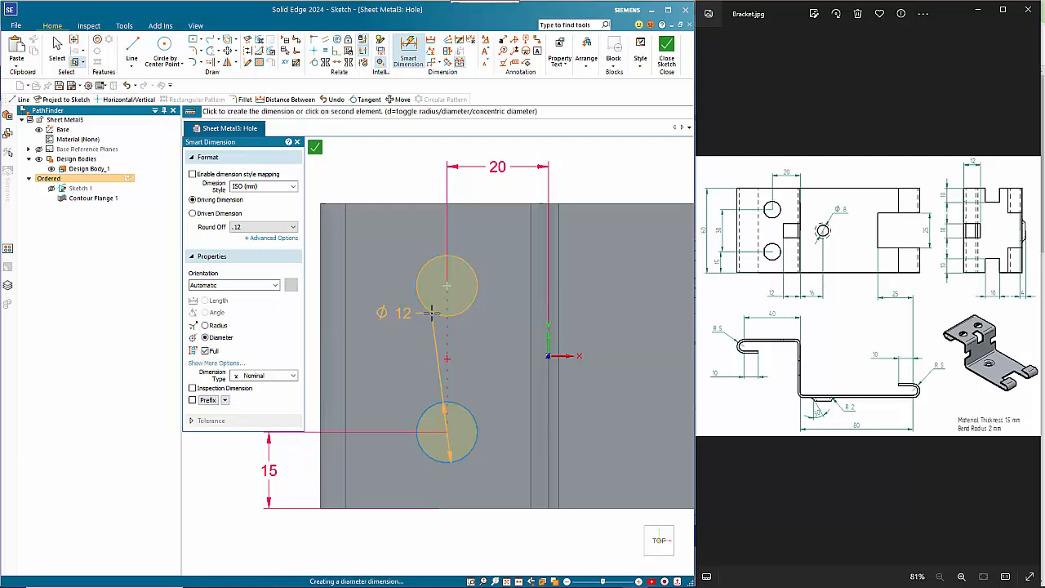
{"action": "left_click", "coordinate": [418, 293]}
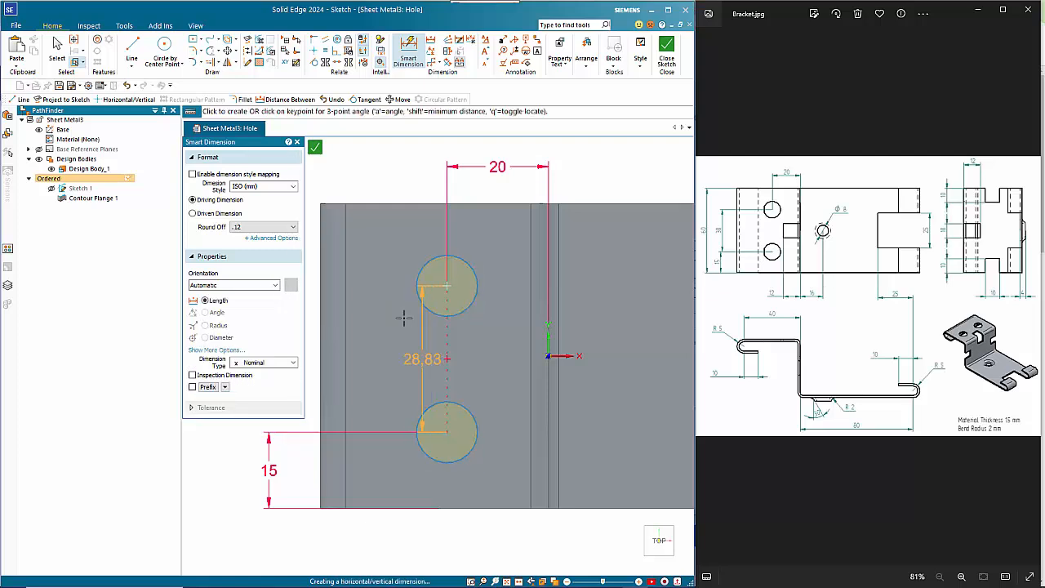
{"action": "left_click", "coordinate": [269, 428]}
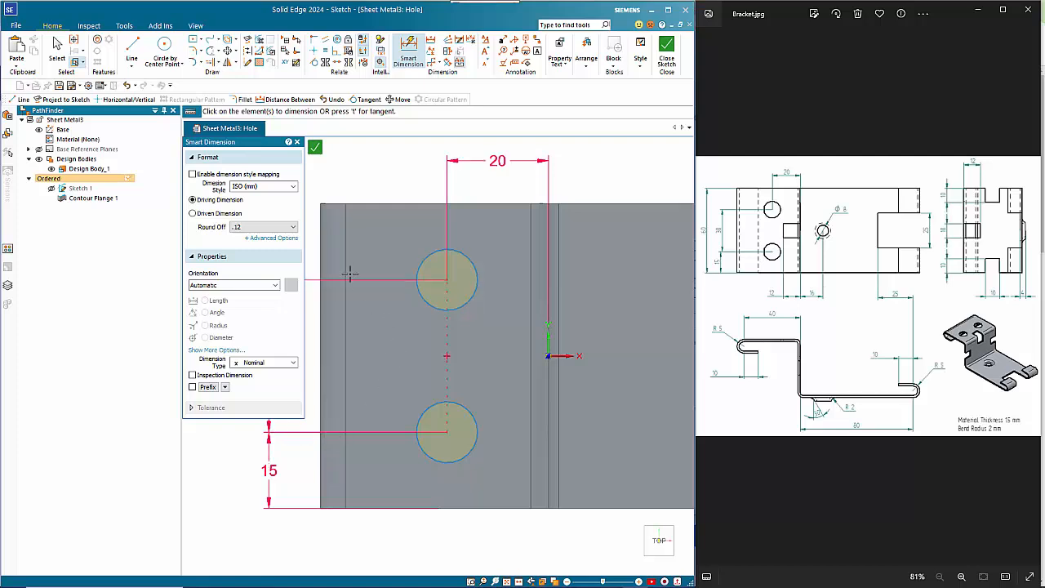
- Finish the hole sketch and cut both holes through the upper flange with a Through Next extent
{"action": "left_click", "coordinate": [316, 146]}
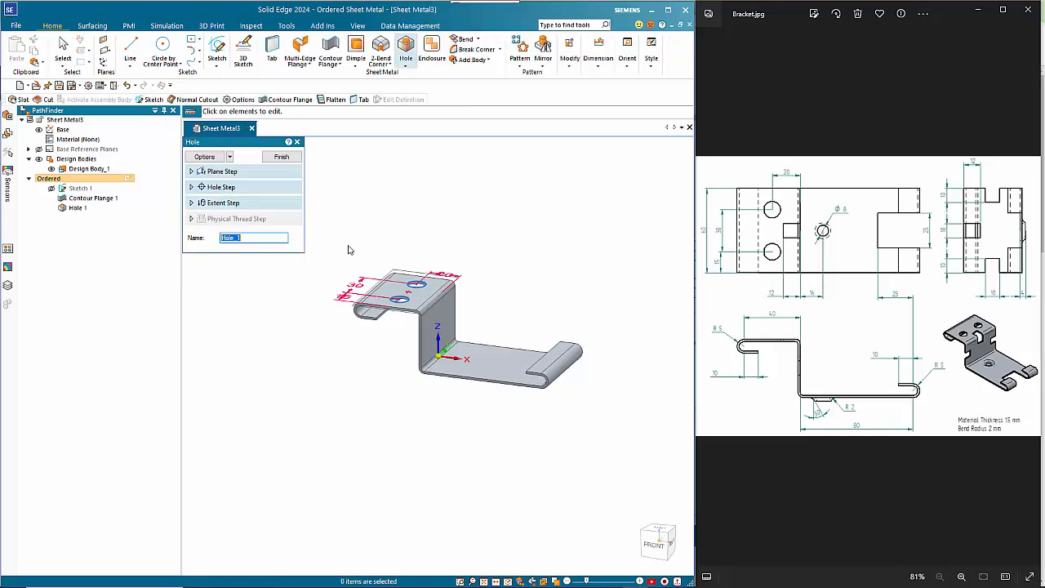
{"action": "left_click", "coordinate": [238, 204]}
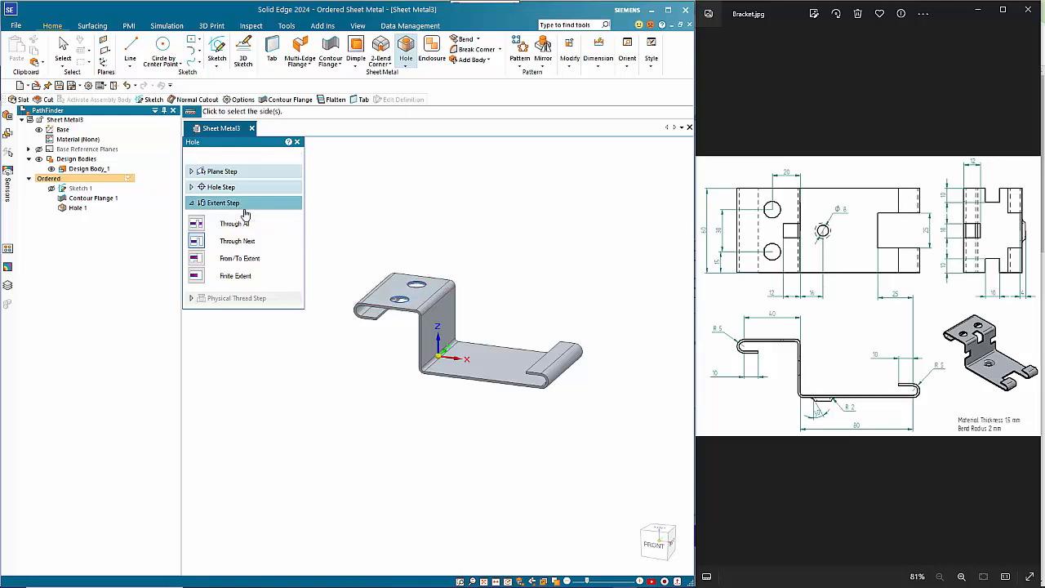
{"action": "left_click", "coordinate": [235, 244]}
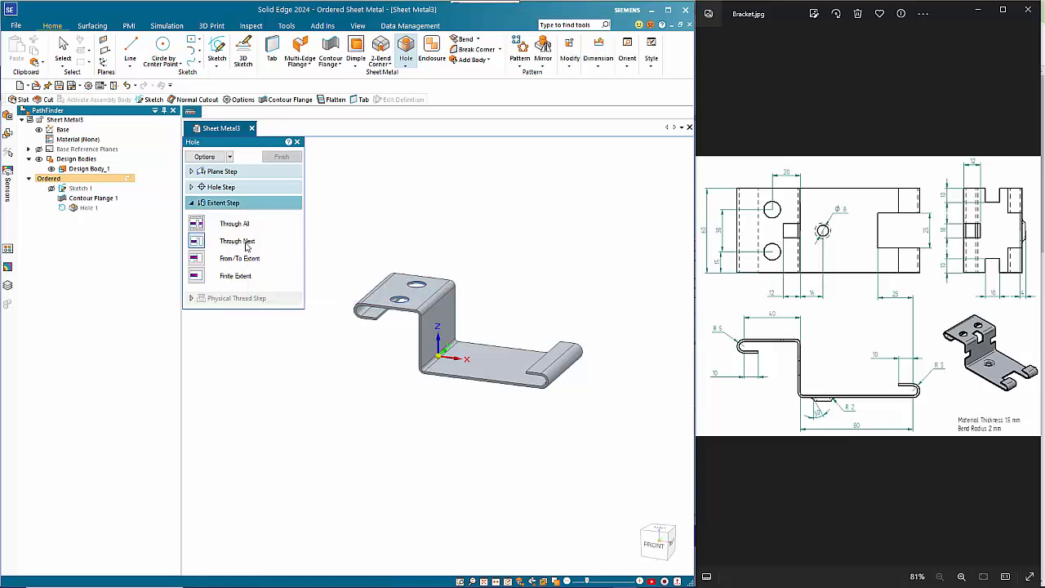
{"action": "left_click", "coordinate": [366, 389]}
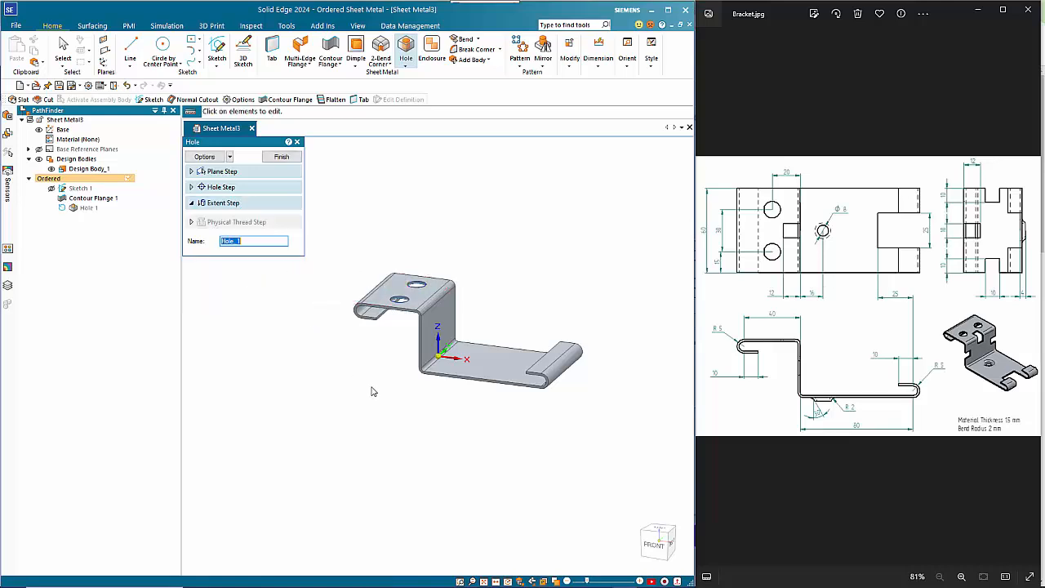
{"action": "right_click", "coordinate": [354, 370]}
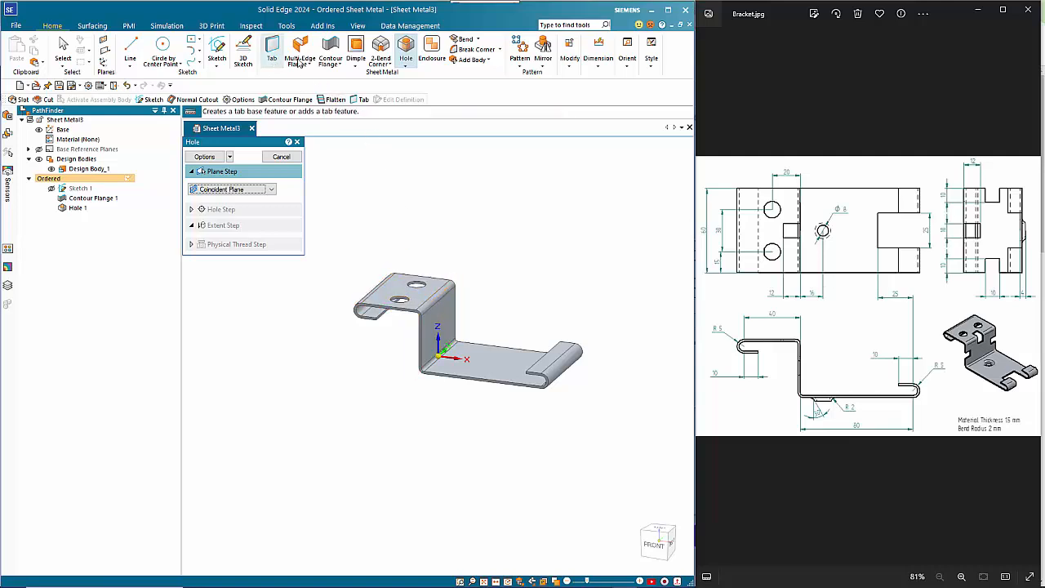
- Start a Cut on the last used plane and sketch a 24 × 10 mm rectangle centered on the origin
{"action": "left_click", "coordinate": [405, 66]}
{"action": "left_click", "coordinate": [416, 98]}
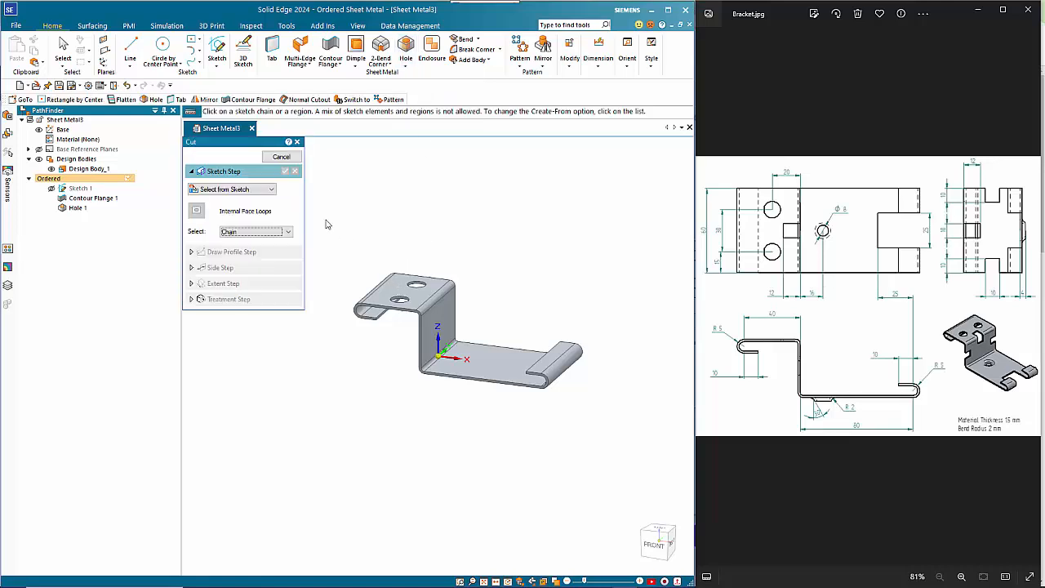
{"action": "left_click", "coordinate": [261, 190]}
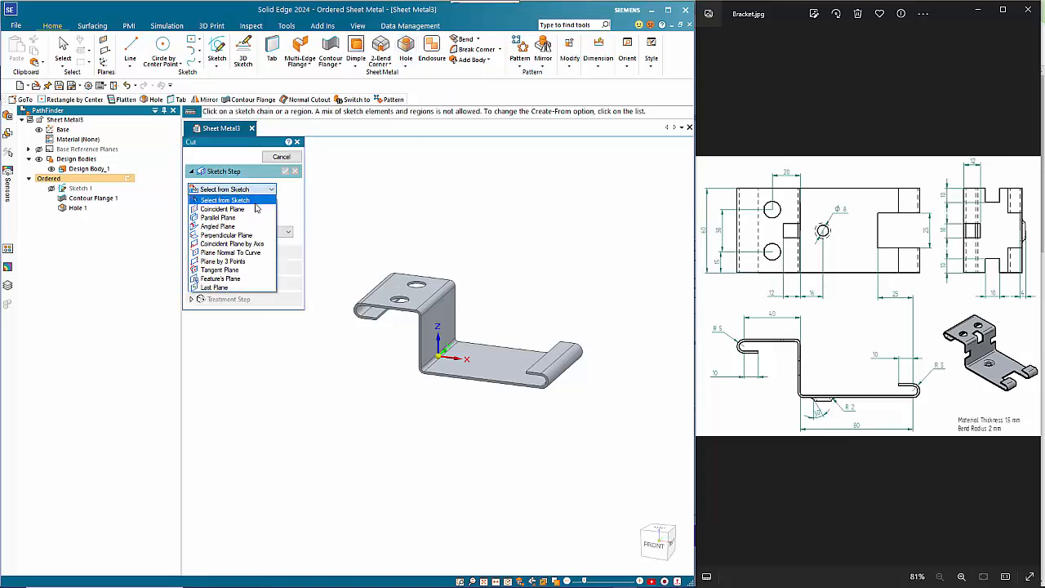
{"action": "left_click", "coordinate": [233, 289]}
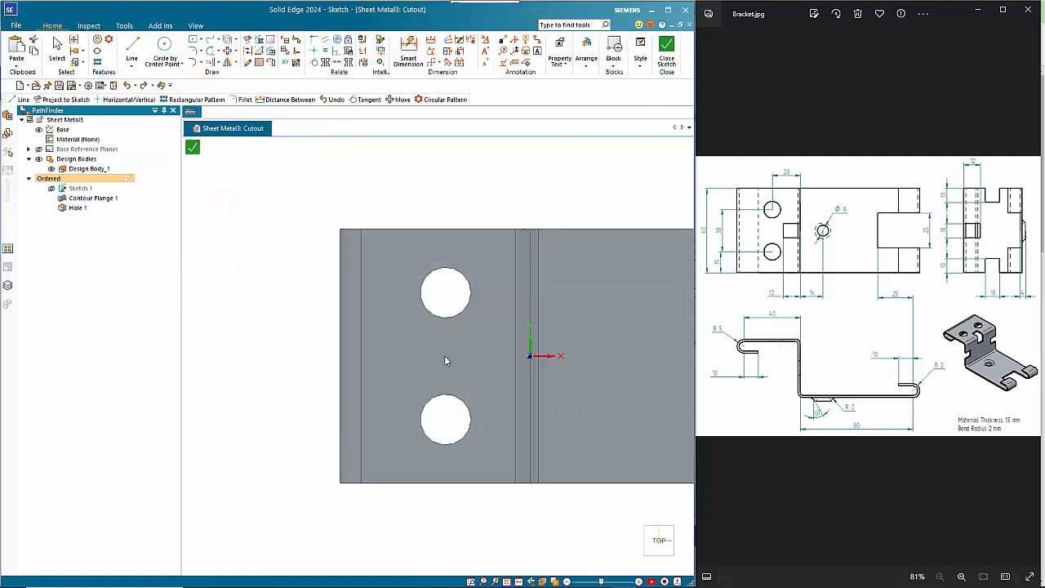
{"action": "key", "text": "l"}
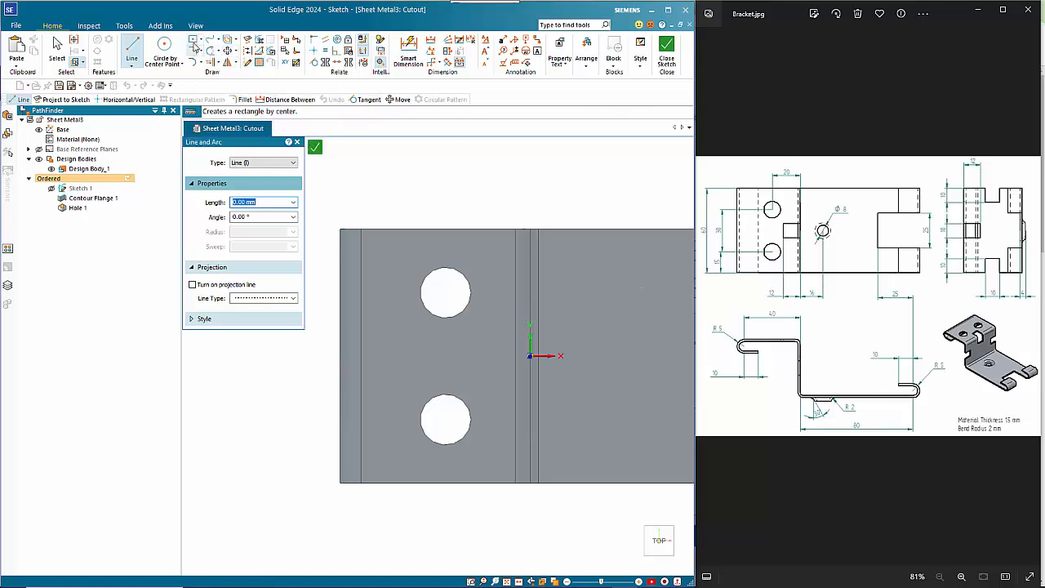
{"action": "left_click", "coordinate": [193, 40]}
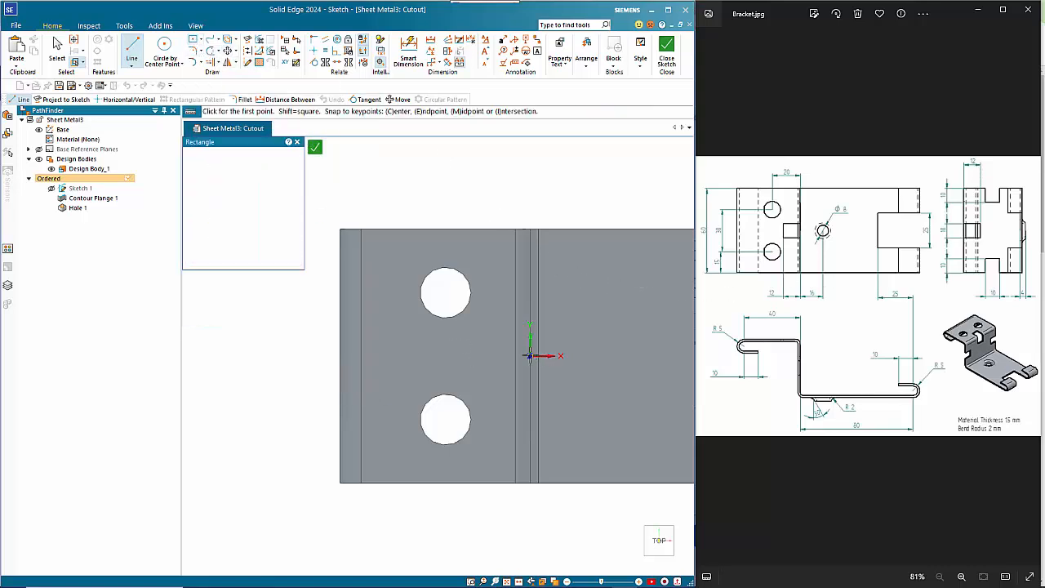
{"action": "left_click", "coordinate": [530, 356]}
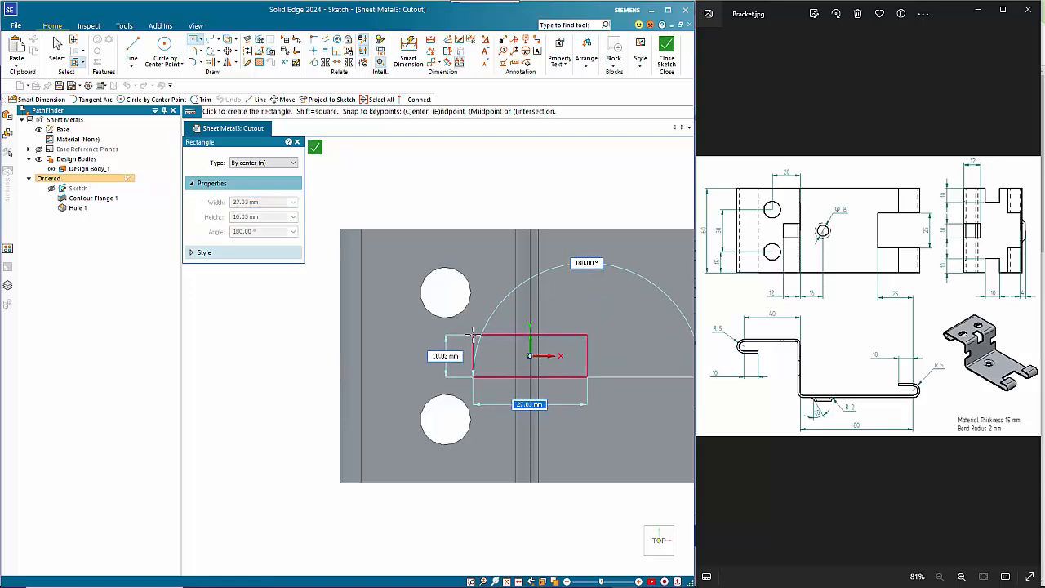
{"action": "type", "text": "10"}
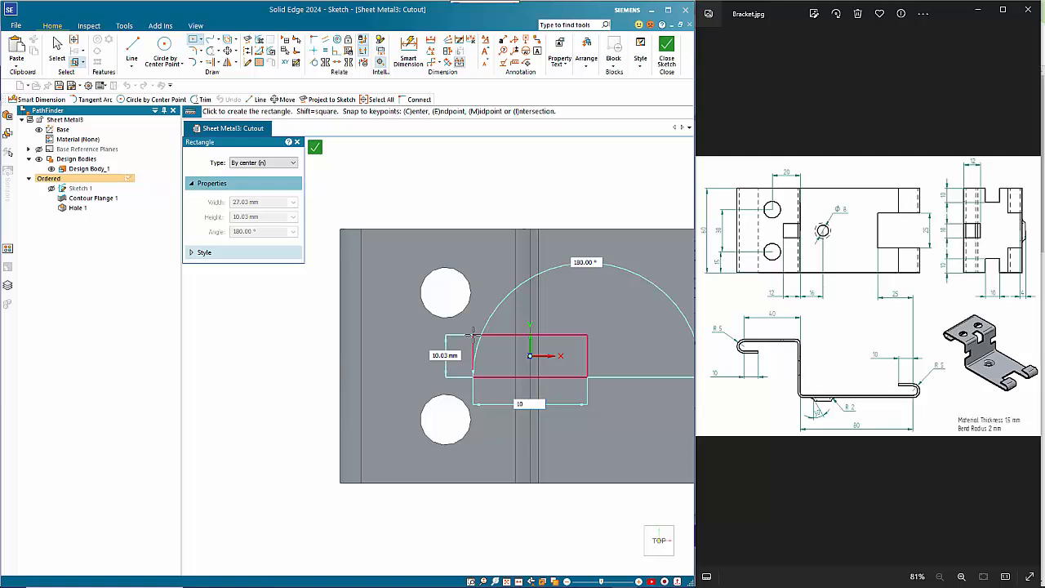
{"action": "key", "text": "BackSpace"}
{"action": "type", "text": "24"}
{"action": "key", "text": "Tab"}
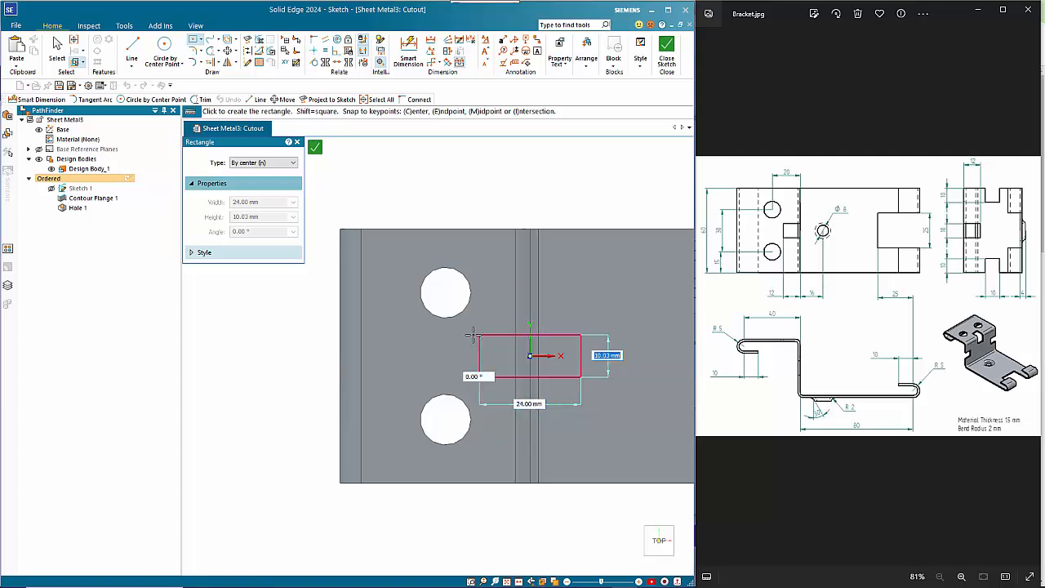
{"action": "type", "text": "10"}
{"action": "key", "text": "Tab"}
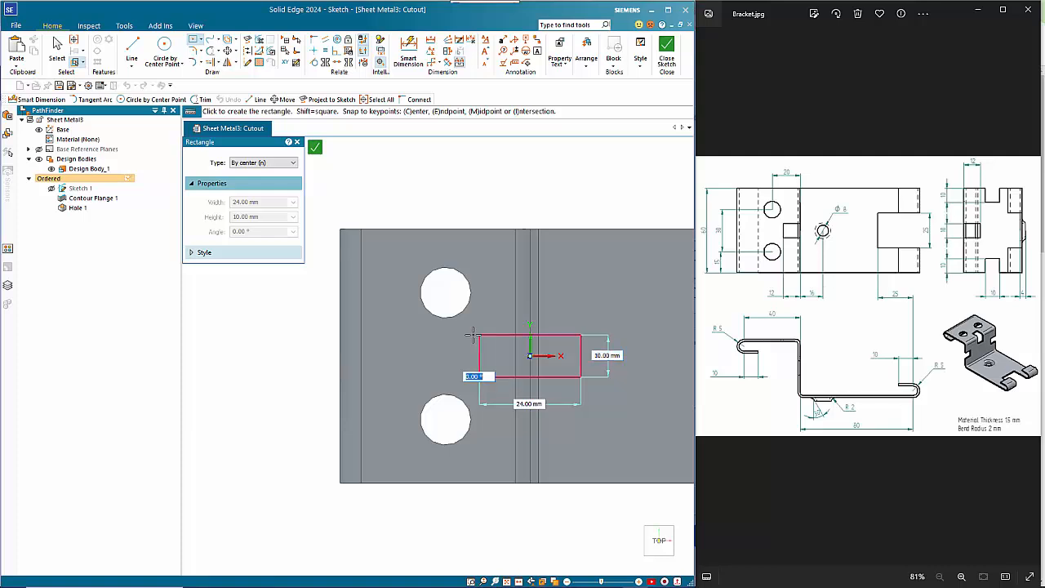
{"action": "key", "text": "Return"}
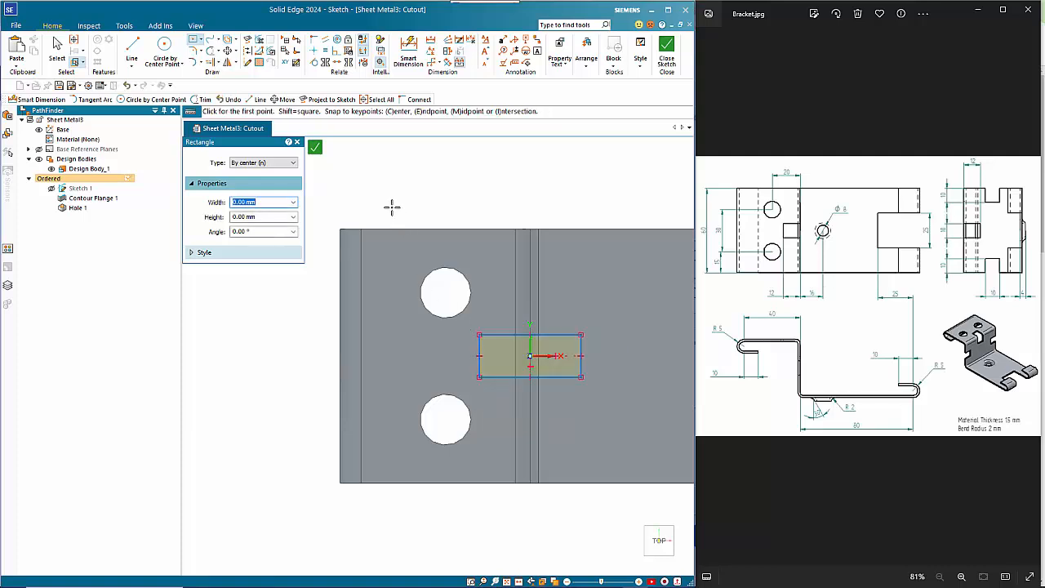
- Cut the rectangle to a finite depth of 12 mm down from the upper flange's top face
{"action": "left_click", "coordinate": [316, 148]}
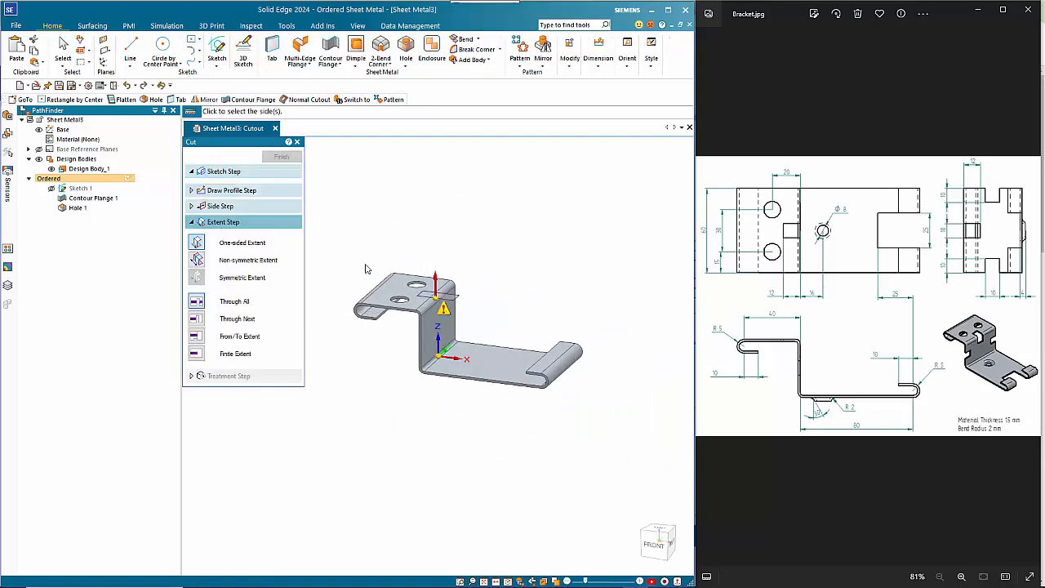
{"action": "left_click", "coordinate": [196, 353]}
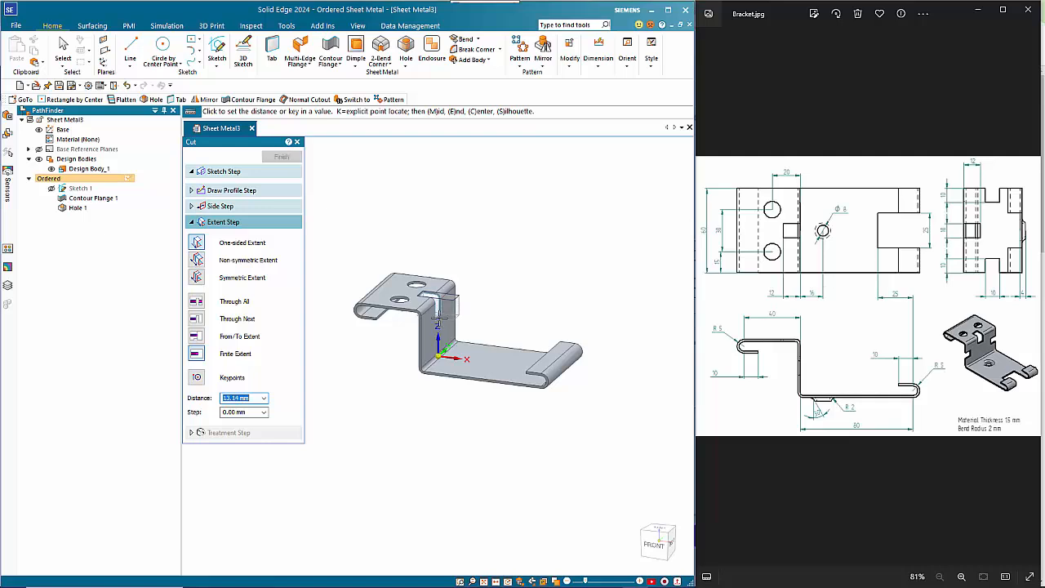
{"action": "type", "text": "12"}
{"action": "key", "text": "Tab"}
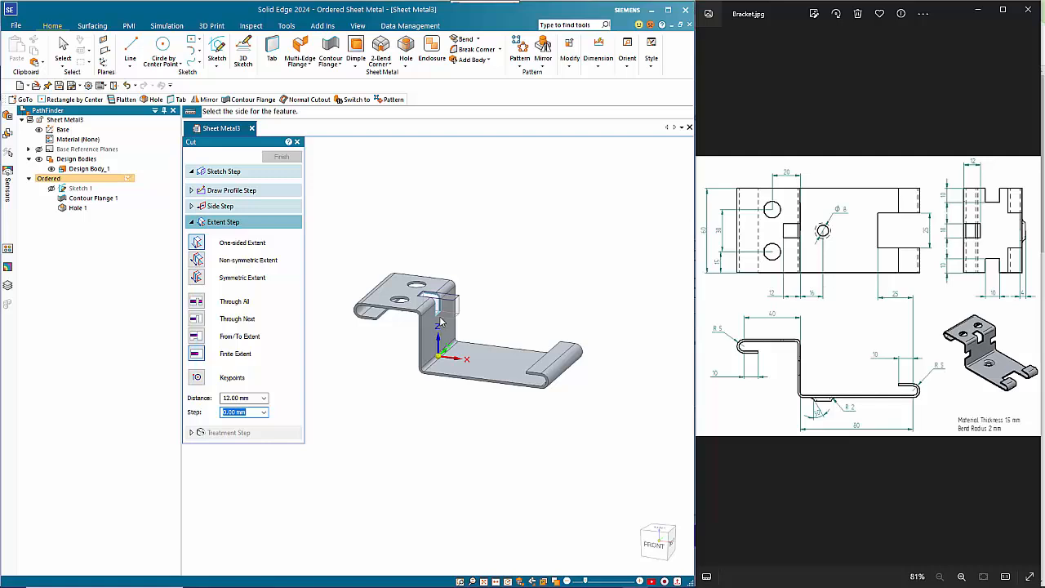
{"action": "left_click", "coordinate": [458, 317]}
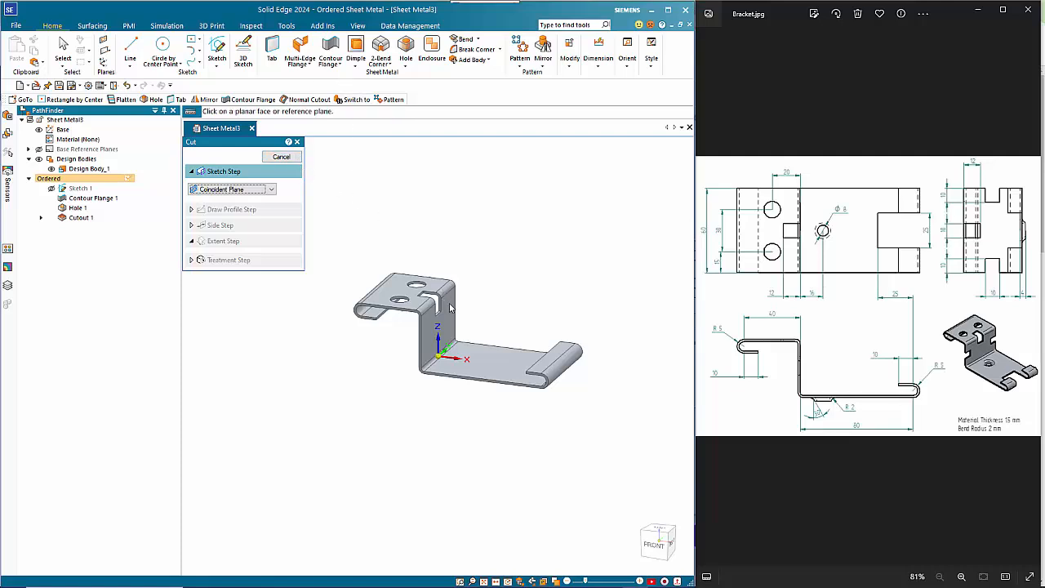
- Sketch a center rectangle about 38 mm wide and 25 mm high on the lower flange, aligned with the origin and overlapping the hemmed end
{"action": "left_click", "coordinate": [511, 373]}
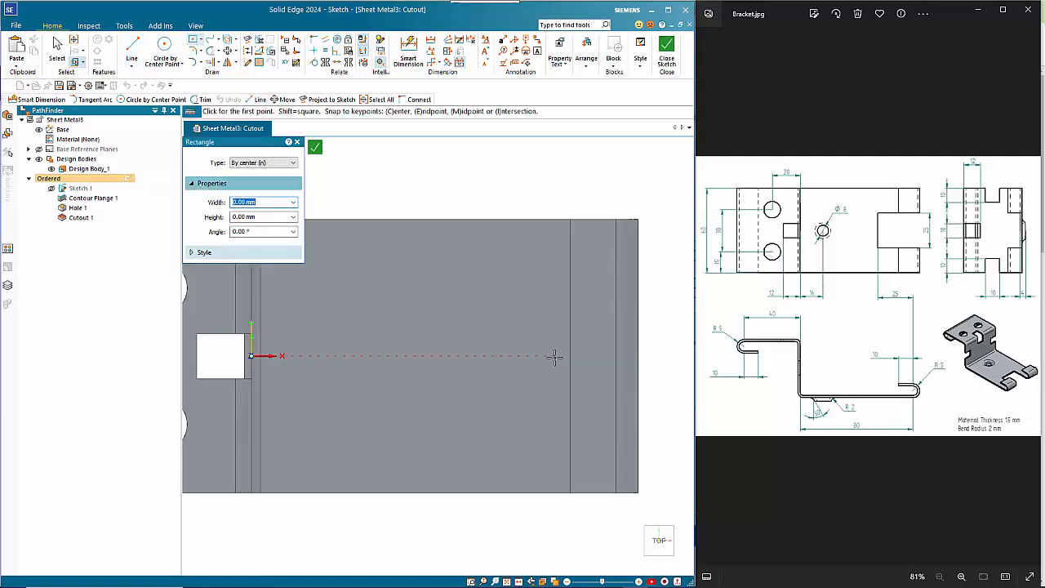
{"action": "left_click", "coordinate": [590, 356]}
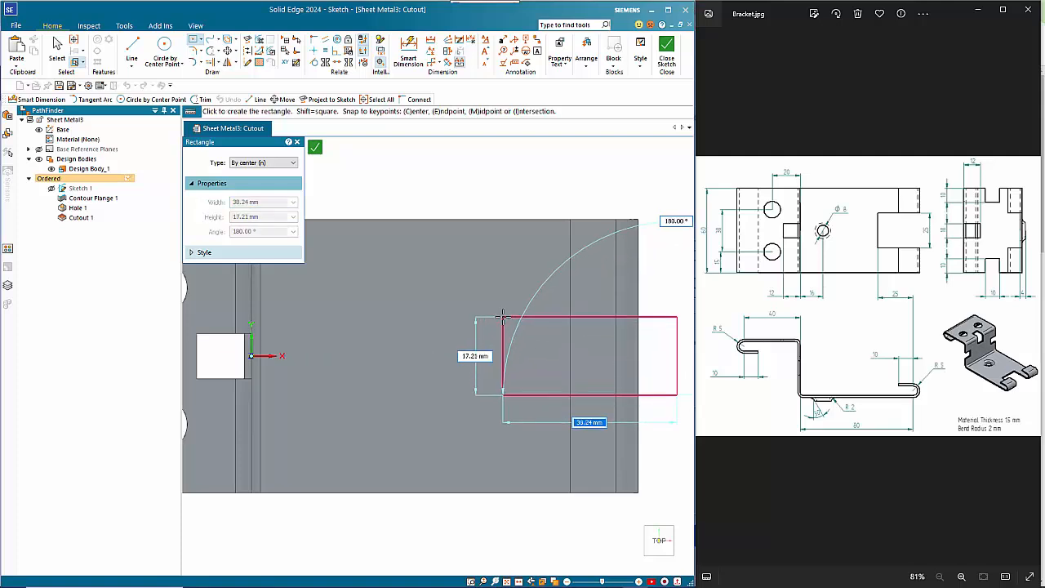
{"action": "key", "text": "Tab"}
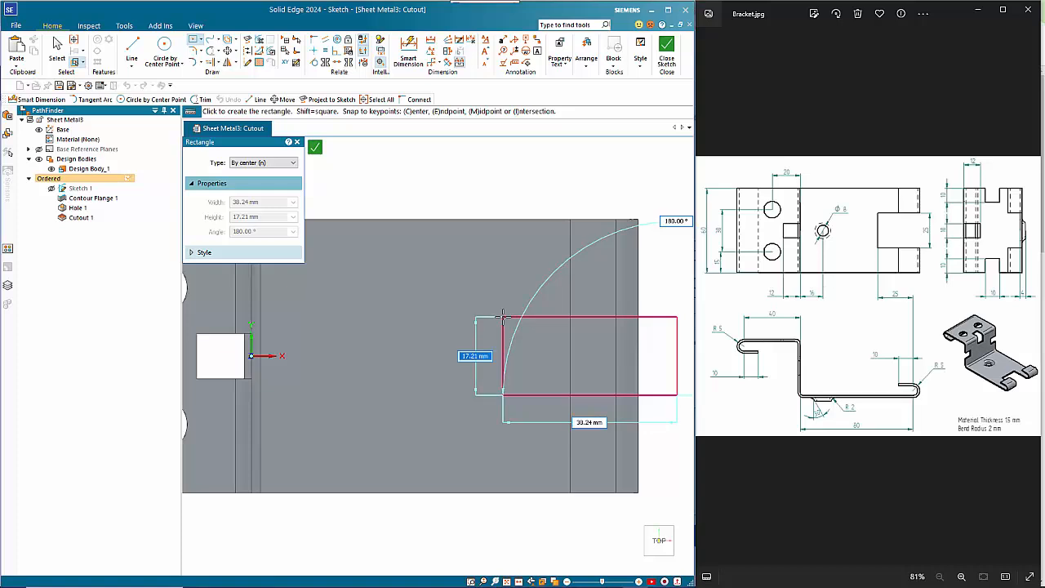
{"action": "type", "text": "25"}
{"action": "key", "text": "Tab"}
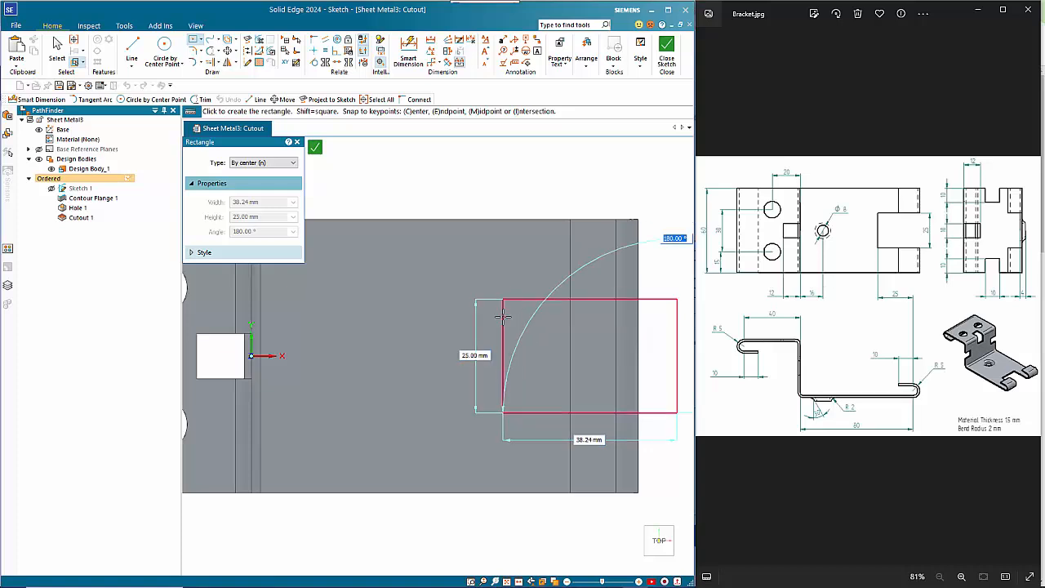
{"action": "key", "text": "Return"}
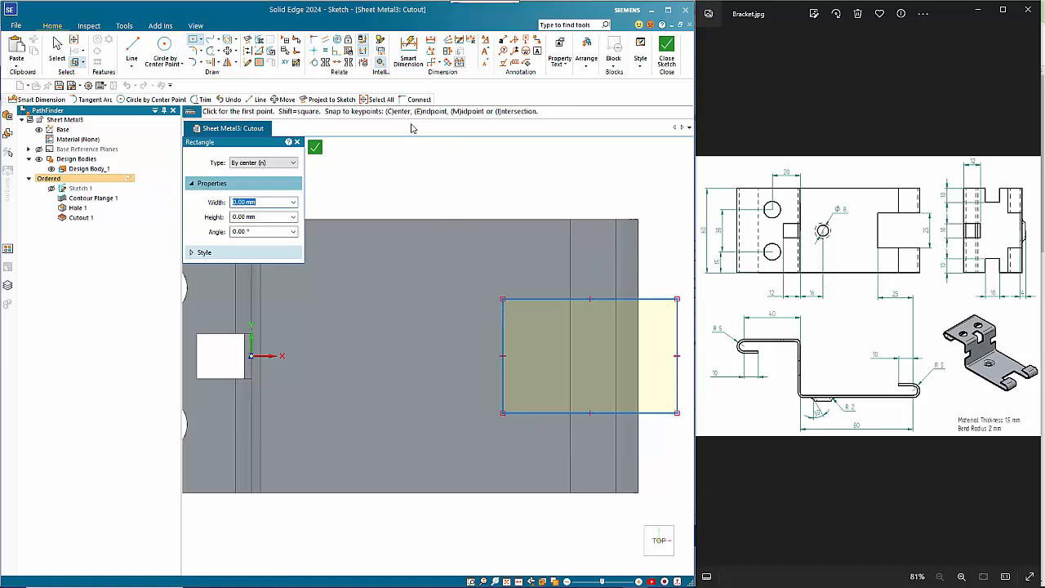
- Dimension the rectangle's inner vertical edge 25 mm from the flange's tangent edge at the end bend
{"action": "left_click", "coordinate": [408, 47]}
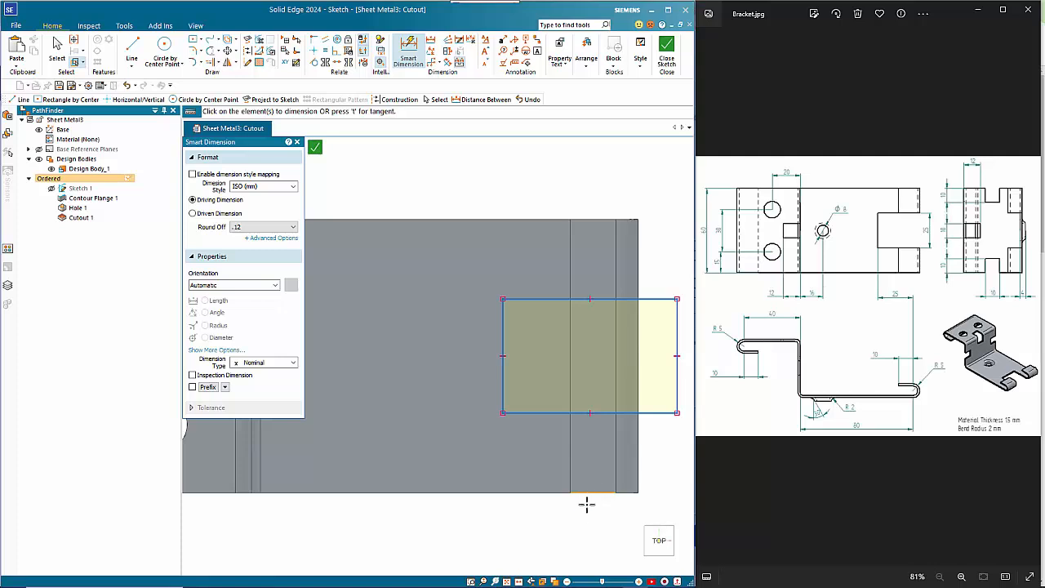
{"action": "middle_click_drag", "start_coordinate": [587, 514], "coordinate": [588, 483]}
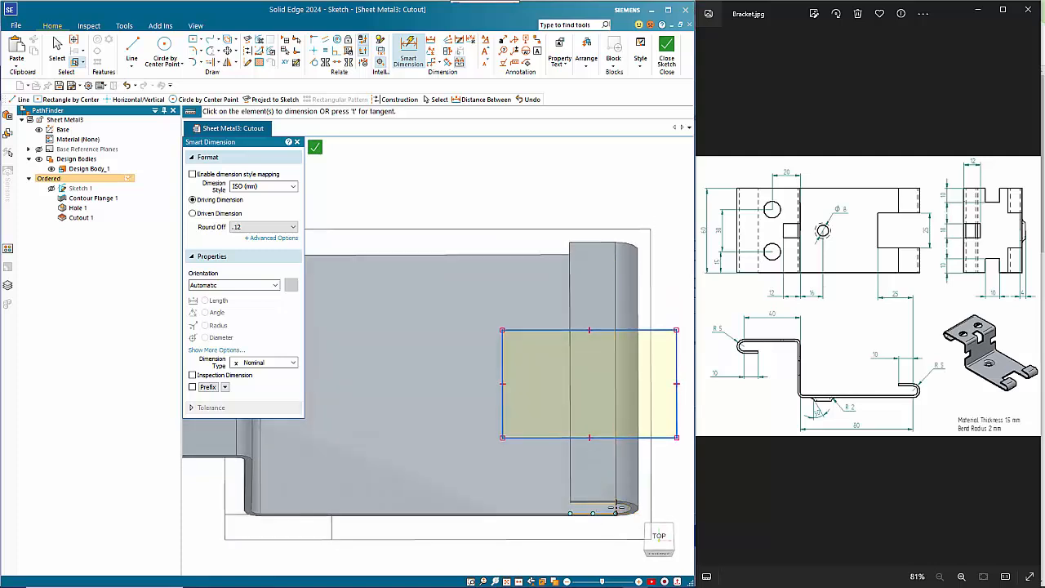
{"action": "left_click", "coordinate": [611, 382]}
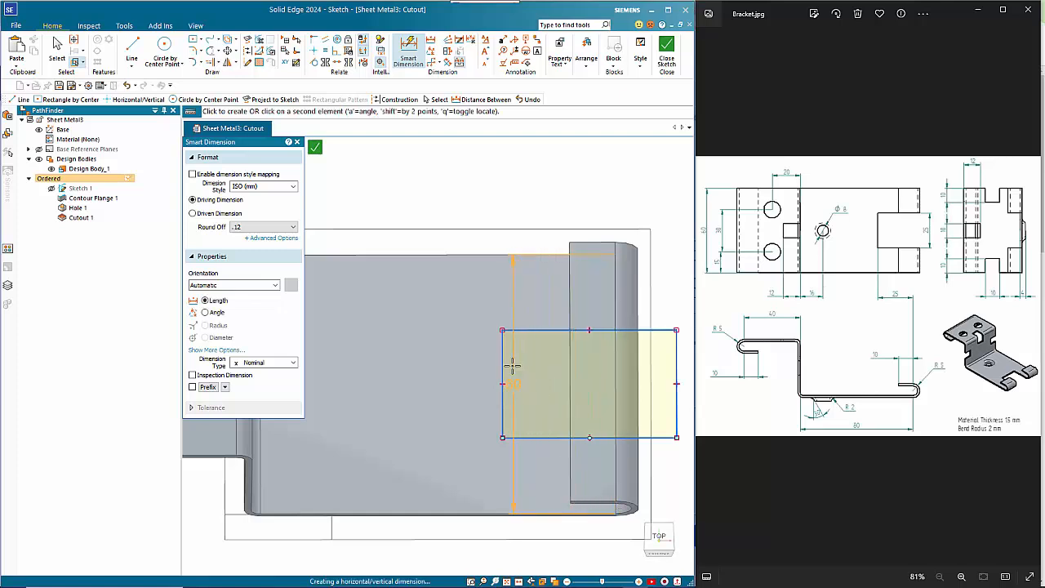
{"action": "scroll", "coordinate": [521, 313], "scroll_direction": "down", "scroll_amount": 2}
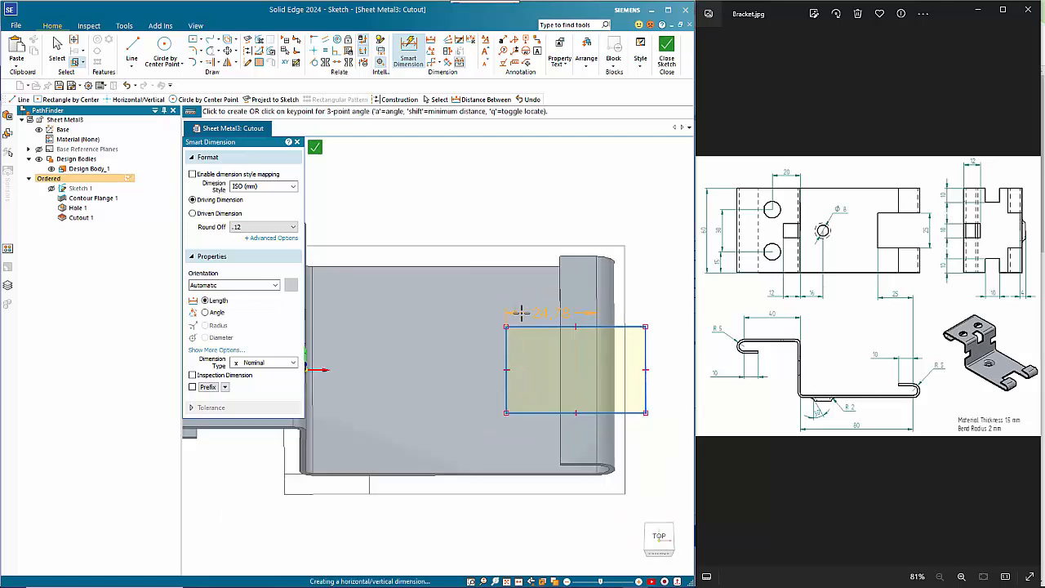
{"action": "scroll", "coordinate": [521, 313], "scroll_direction": "up", "scroll_amount": 4}
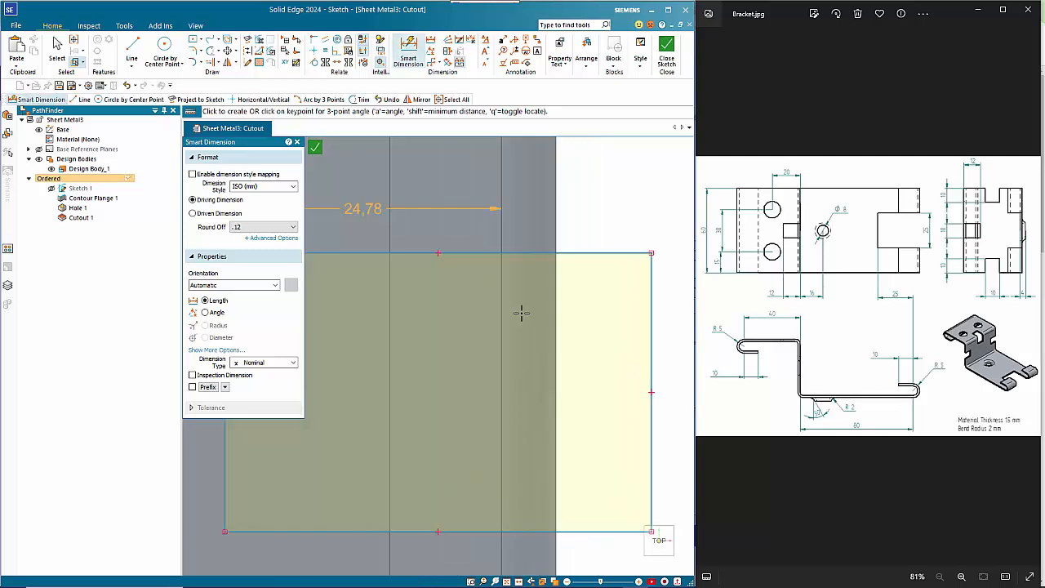
{"action": "scroll", "coordinate": [613, 392], "scroll_direction": "down", "scroll_amount": 3}
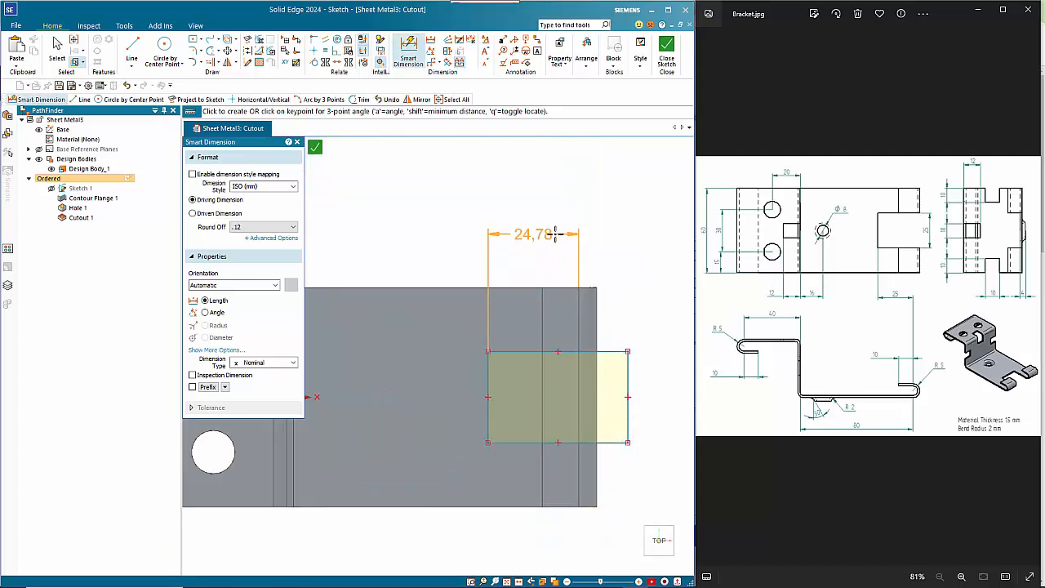
{"action": "left_click", "coordinate": [555, 235]}
{"action": "type", "text": "25"}
{"action": "key", "text": "Return"}
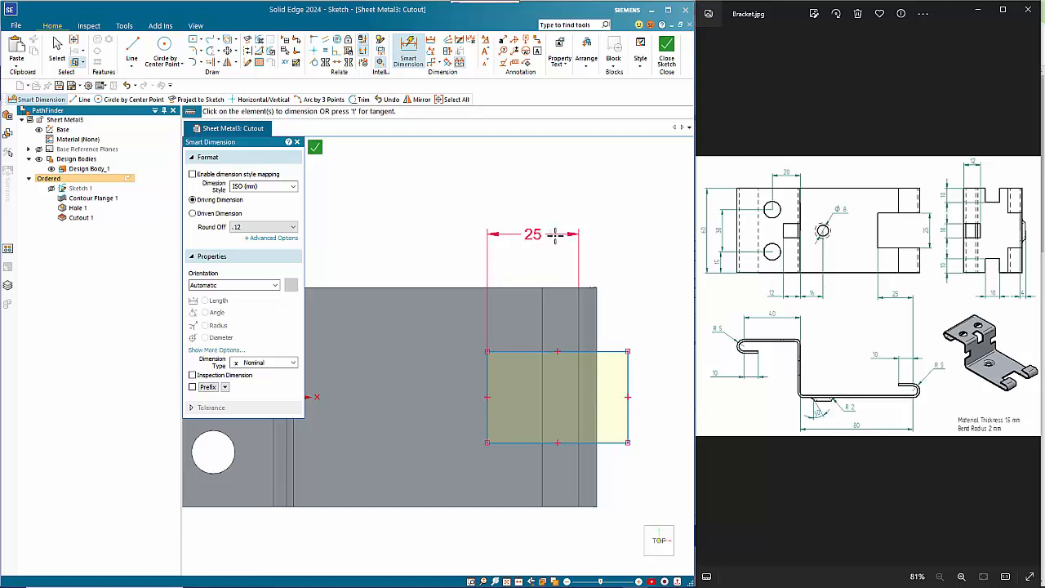
- Cut the rectangle with a Through All extent in both directions through the lower flange and its hem
{"action": "left_click", "coordinate": [317, 148]}
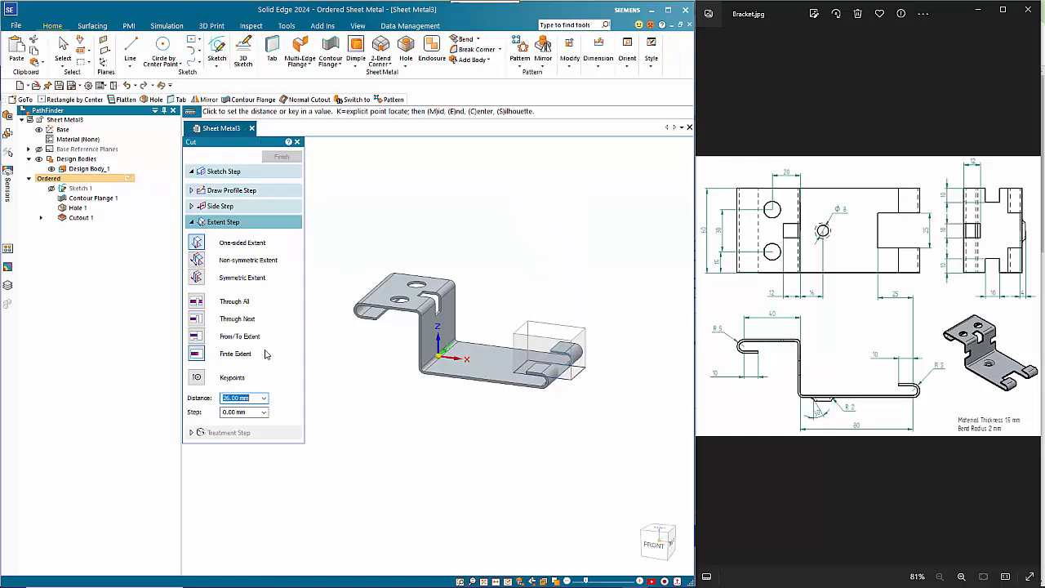
{"action": "left_click", "coordinate": [196, 301]}
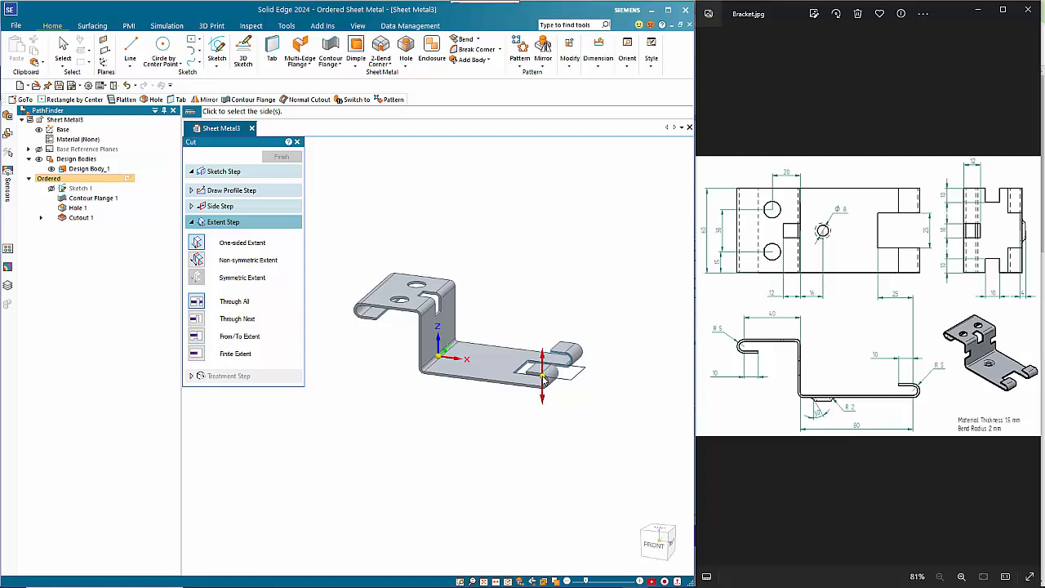
{"action": "left_click", "coordinate": [543, 380]}
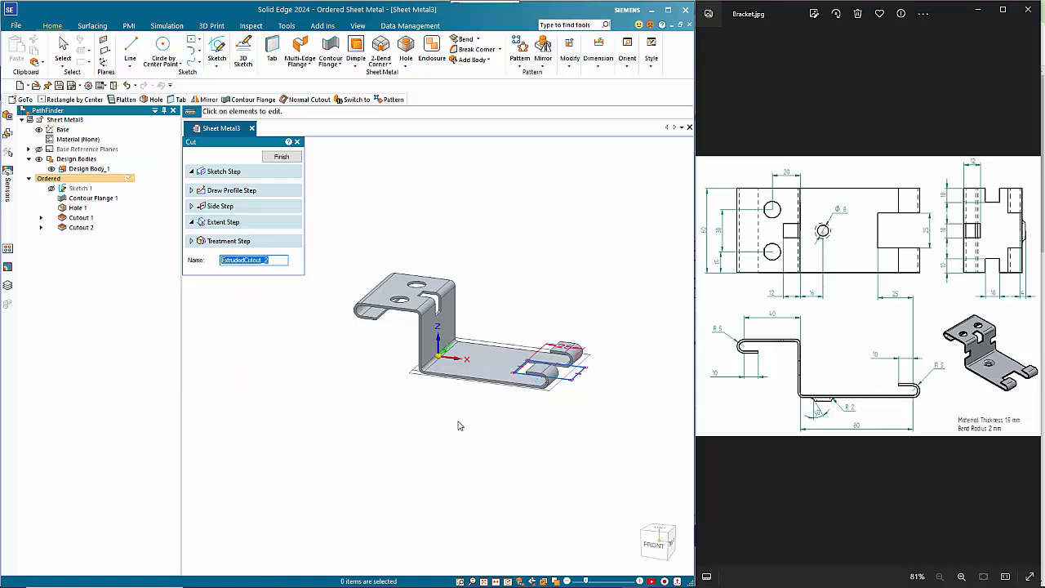
{"action": "right_click", "coordinate": [438, 438]}
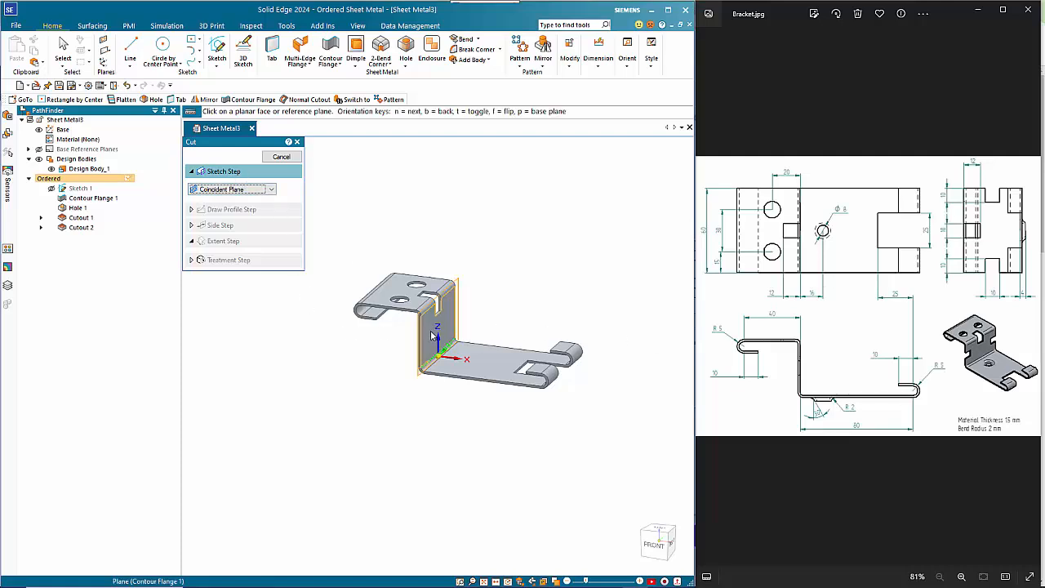
- Start a cut on the vertical wall's face and sketch a center rectangle about 10.5 mm high, flush with one side edge at mid-height
{"action": "left_click", "coordinate": [432, 335]}
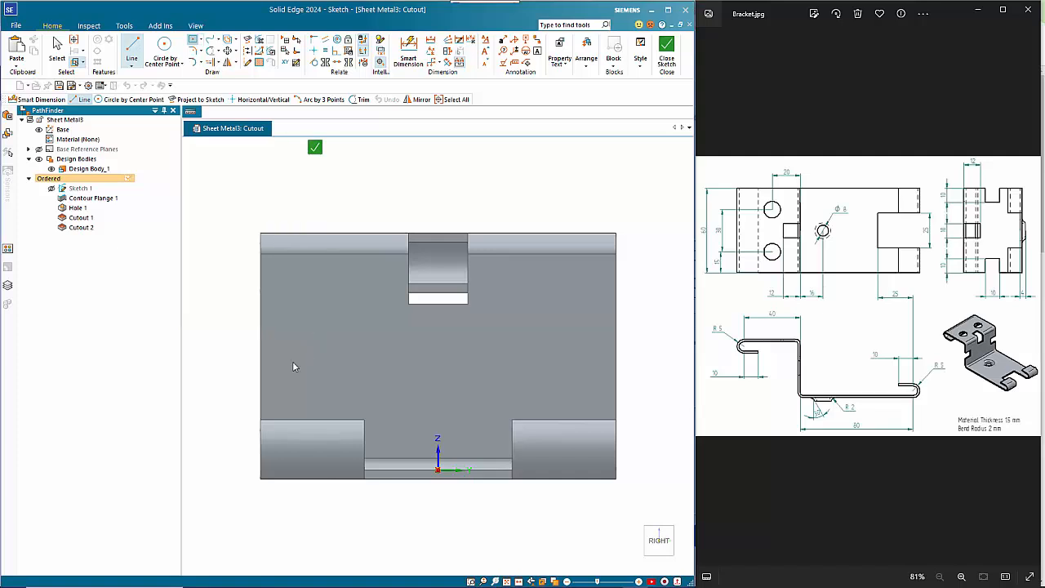
{"action": "key", "text": "r"}
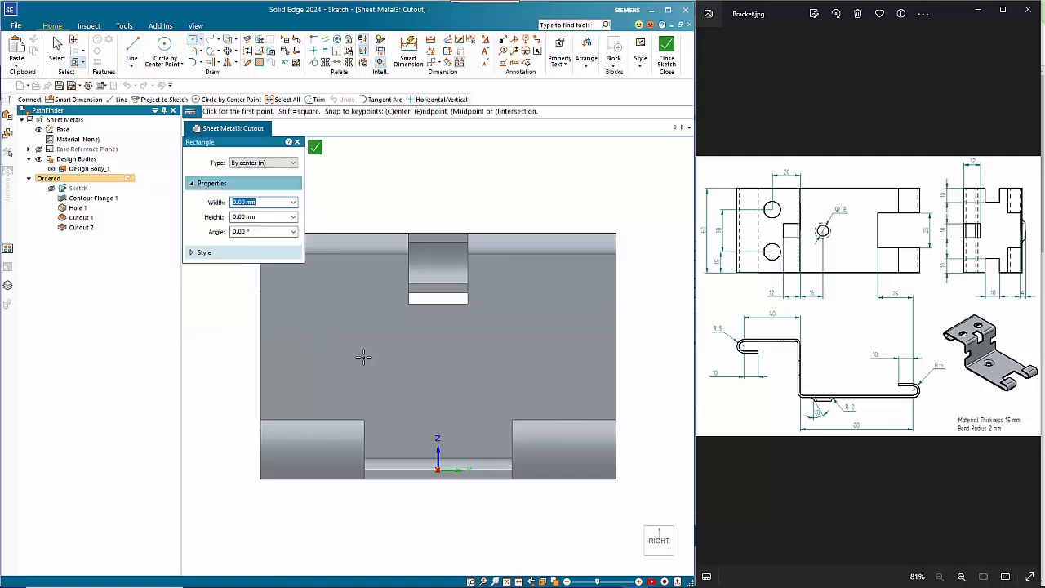
{"action": "left_click", "coordinate": [261, 355]}
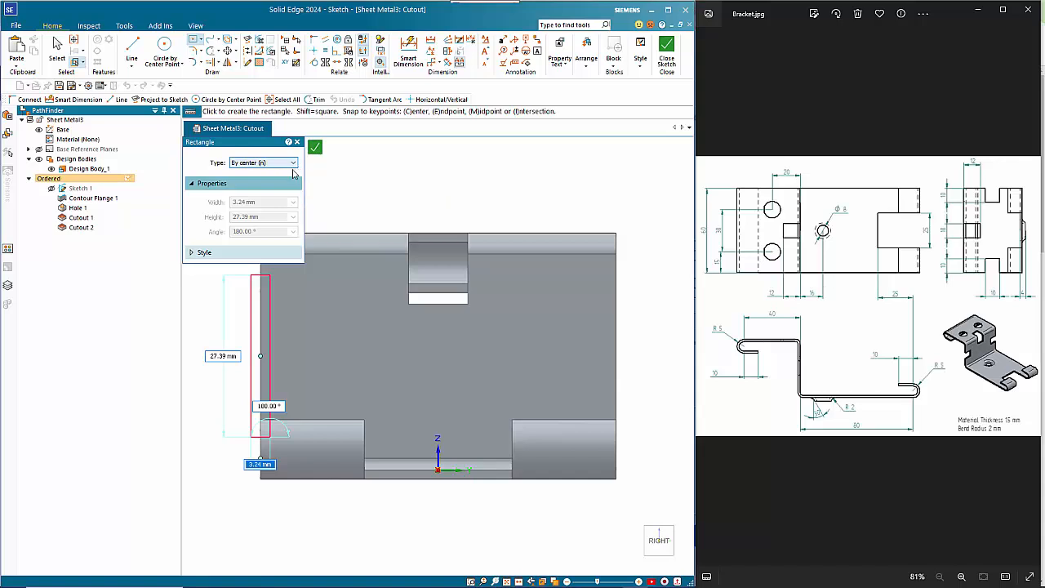
{"action": "right_click", "coordinate": [367, 191]}
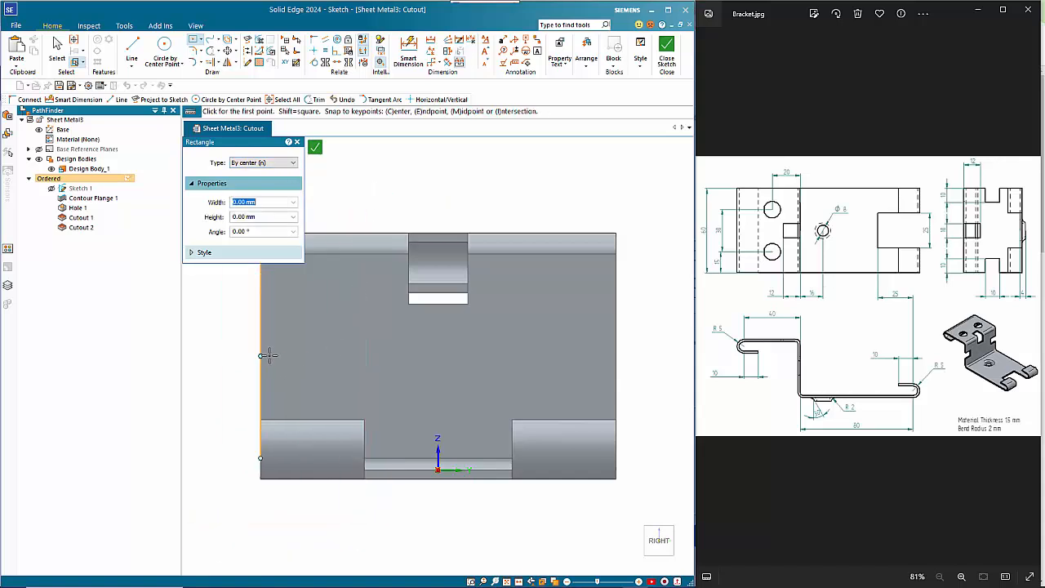
{"action": "left_click", "coordinate": [292, 355]}
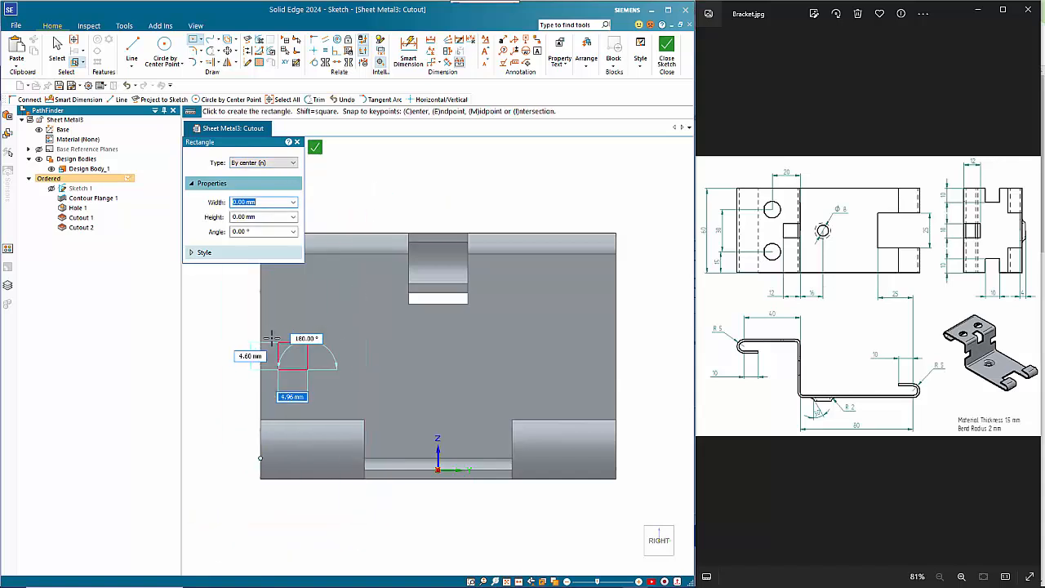
{"action": "left_click", "coordinate": [260, 324]}
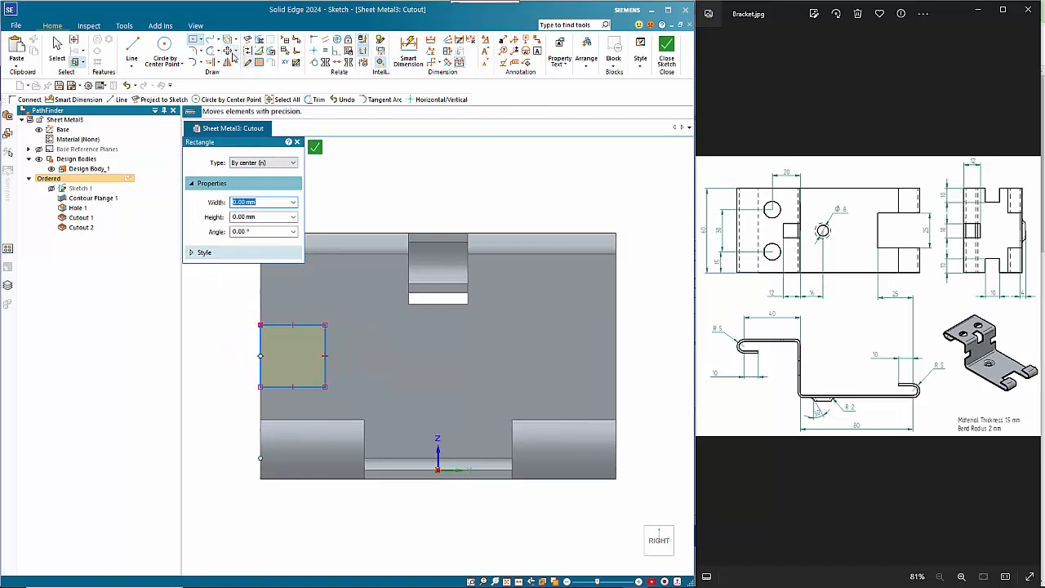
{"action": "left_click", "coordinate": [315, 51]}
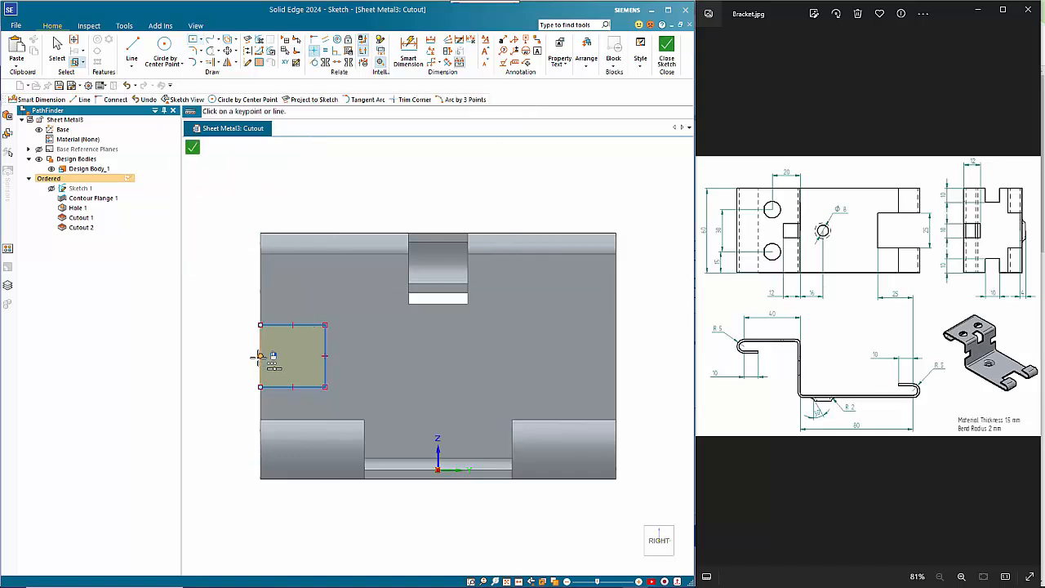
{"action": "left_click", "coordinate": [315, 39]}
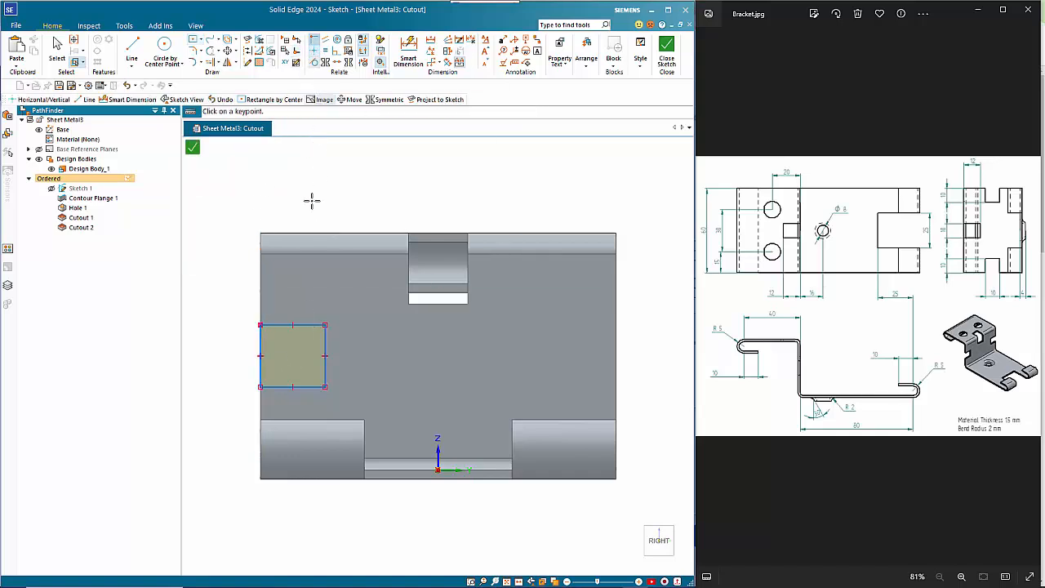
{"action": "left_click", "coordinate": [261, 354]}
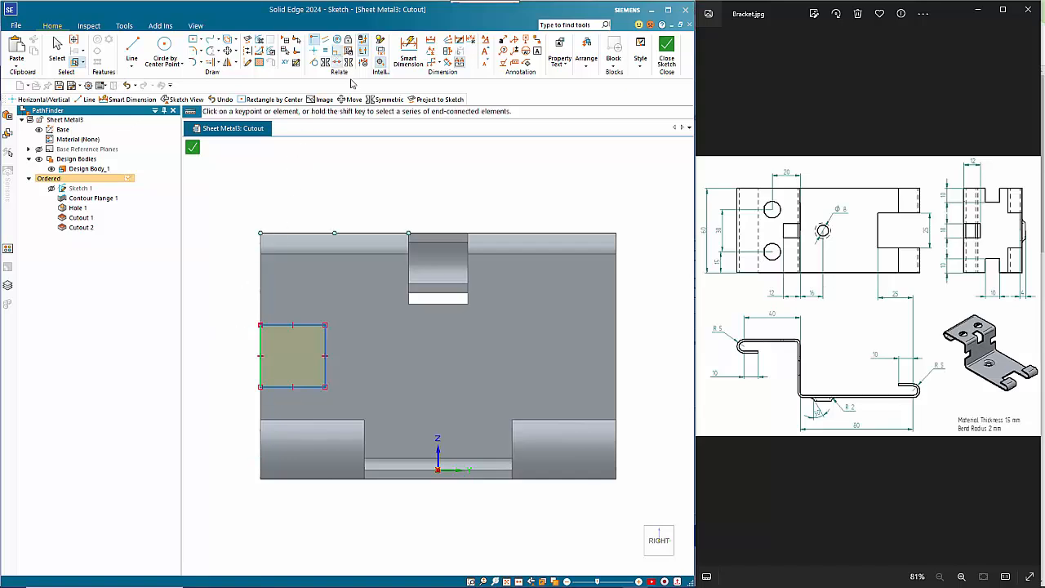
- Sketch a second center rectangle about 13 mm wide and 10.5 mm high, flush with the wall's opposite side edge and level with the first
{"action": "left_click", "coordinate": [192, 40]}
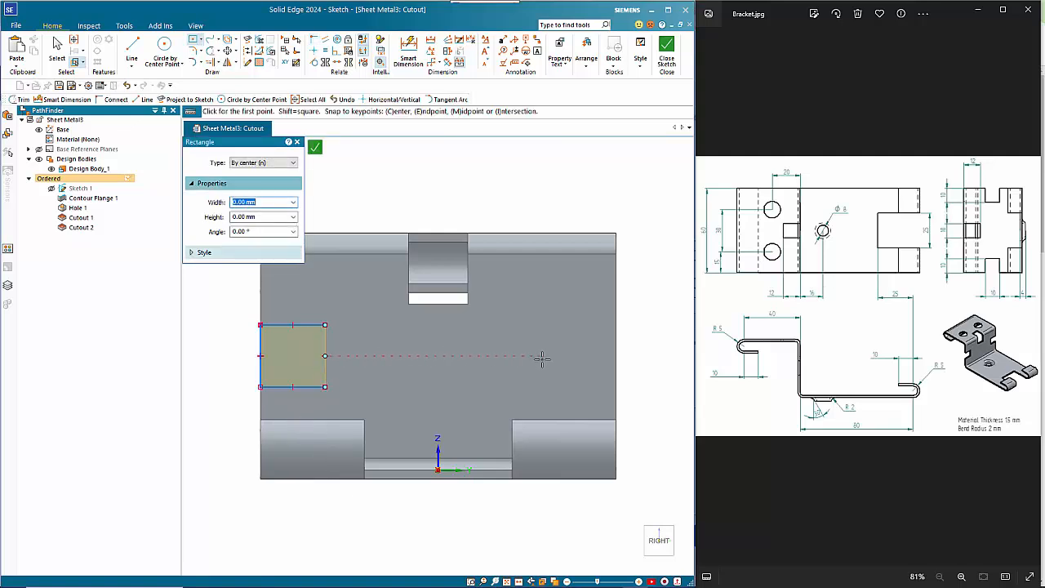
{"action": "left_click", "coordinate": [576, 357]}
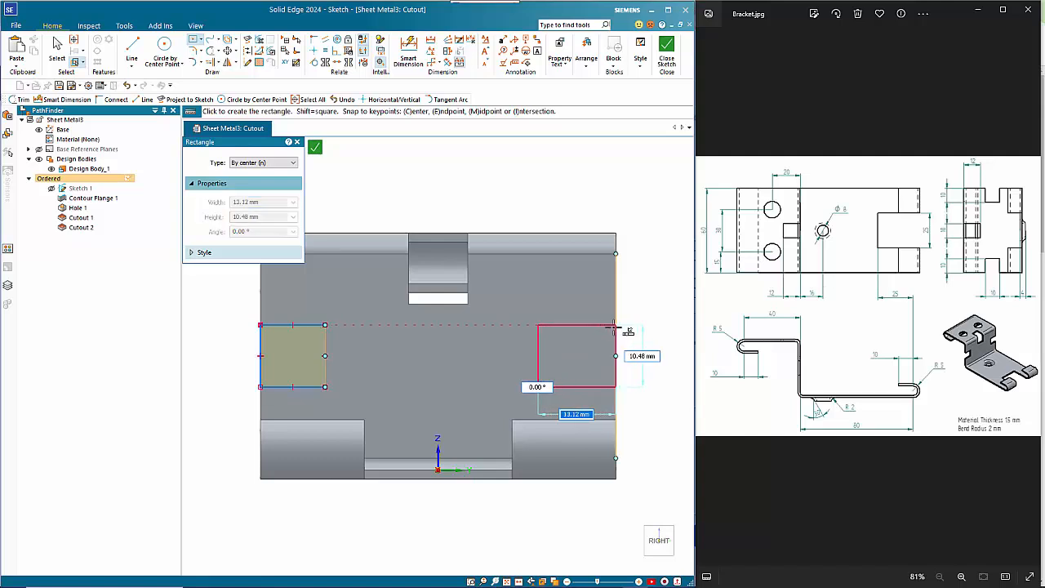
{"action": "left_click", "coordinate": [615, 325]}
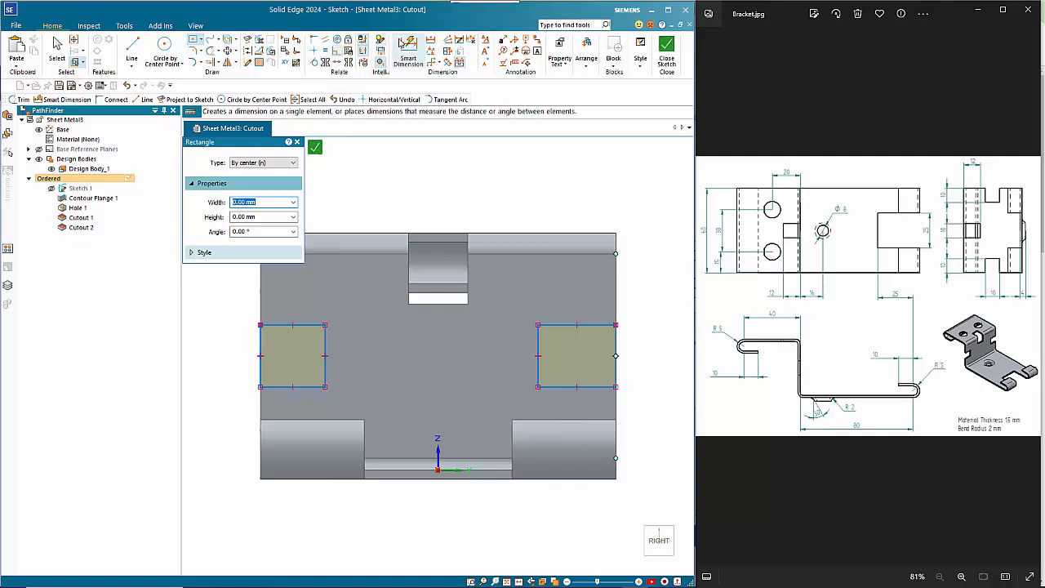
- Dimension the first rectangle's height as 10 mm
{"action": "left_click", "coordinate": [407, 50]}
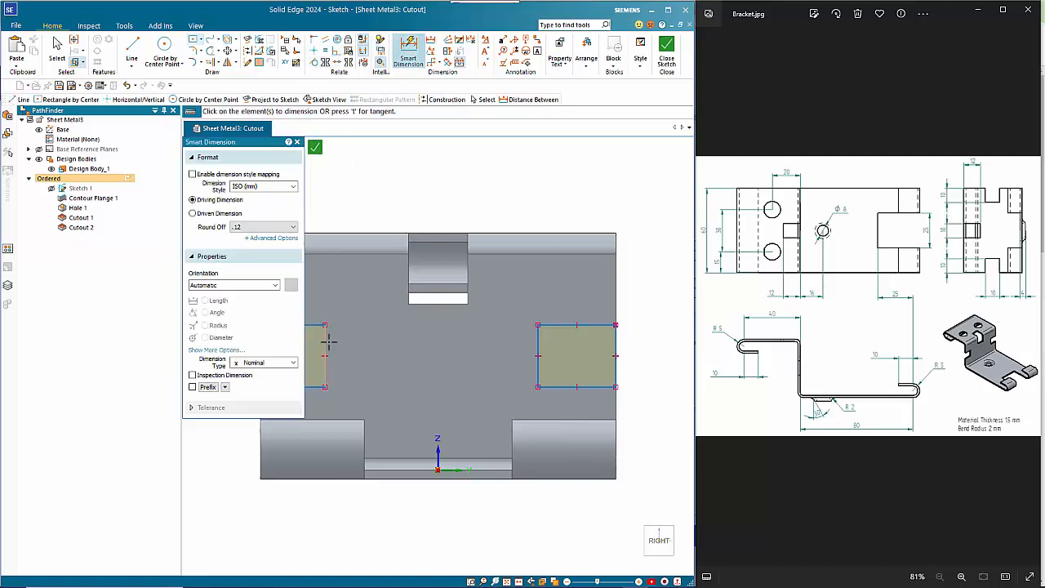
{"action": "left_click", "coordinate": [423, 343]}
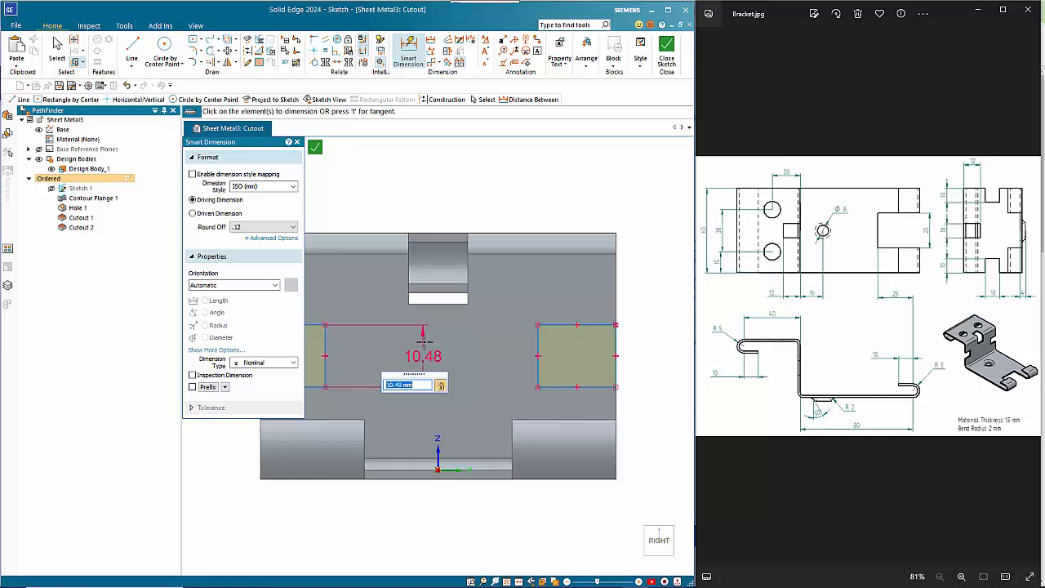
{"action": "type", "text": "10"}
{"action": "key", "text": "Return"}
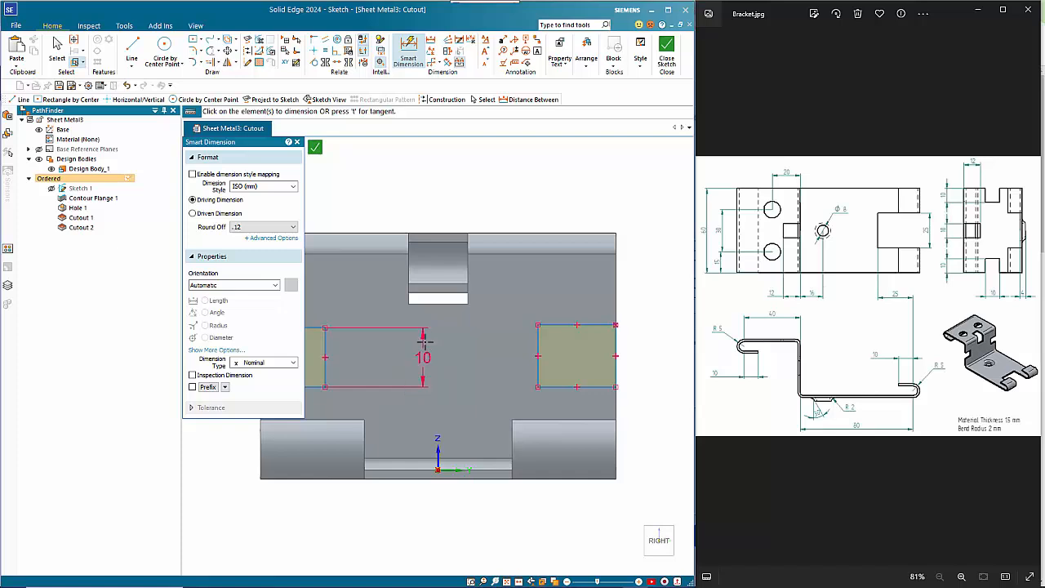
- Align the upper and lower inner corners of both rectangles horizontally so their heights match
{"action": "scroll", "coordinate": [466, 367], "scroll_direction": "down", "scroll_amount": 3}
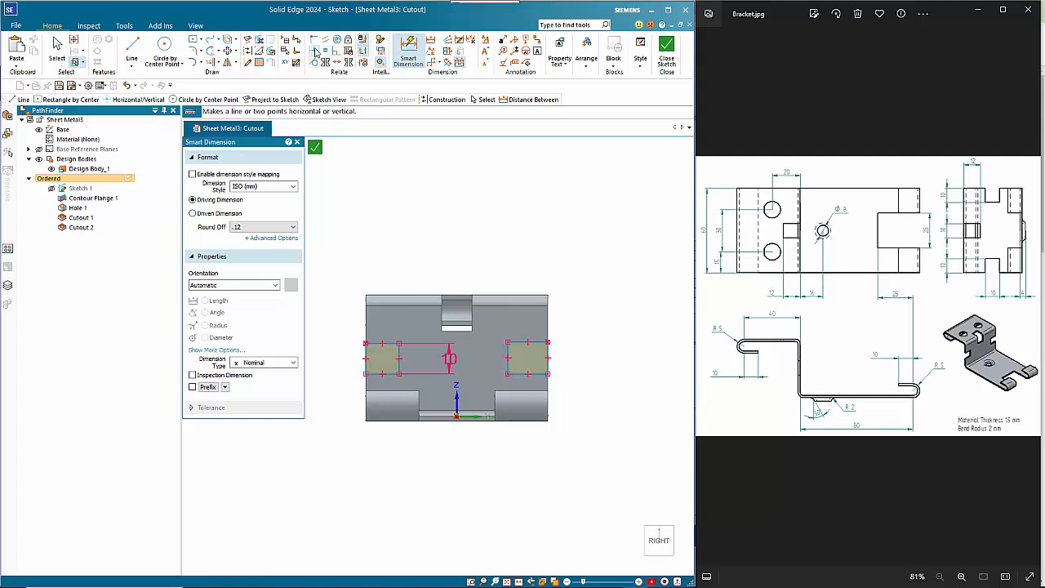
{"action": "left_click", "coordinate": [314, 51]}
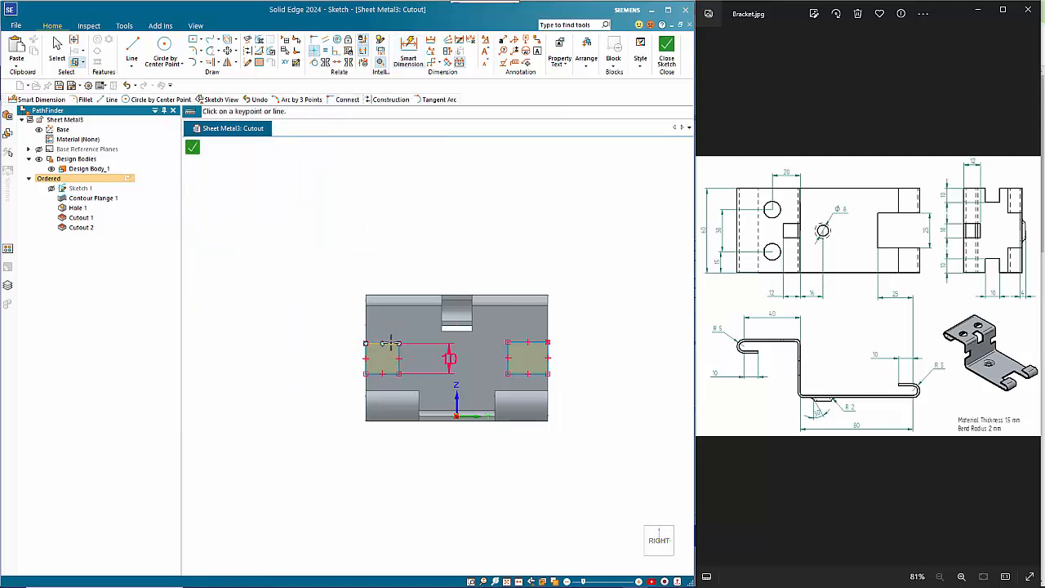
{"action": "left_click", "coordinate": [400, 343]}
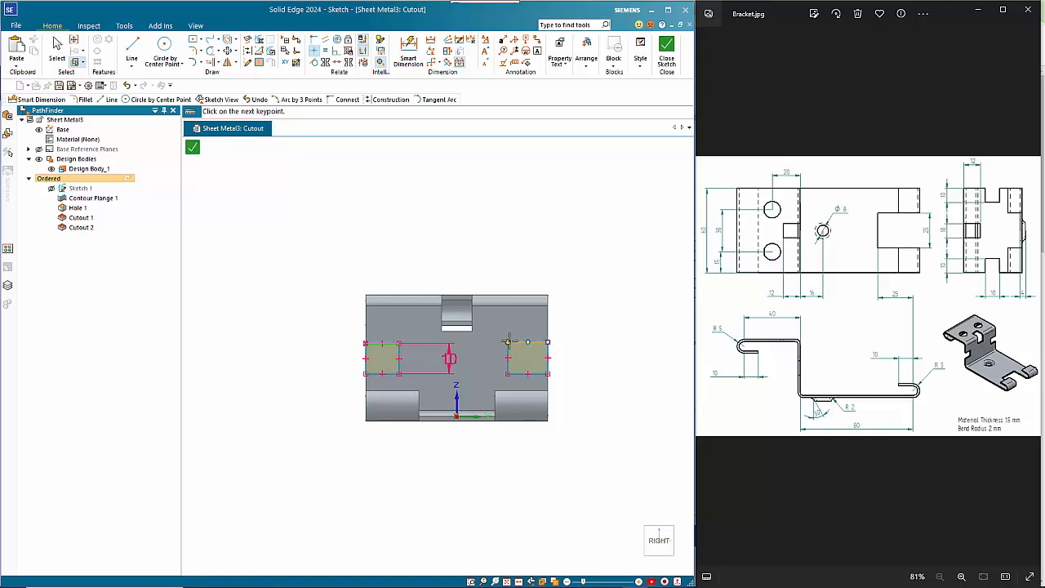
{"action": "left_click", "coordinate": [508, 341]}
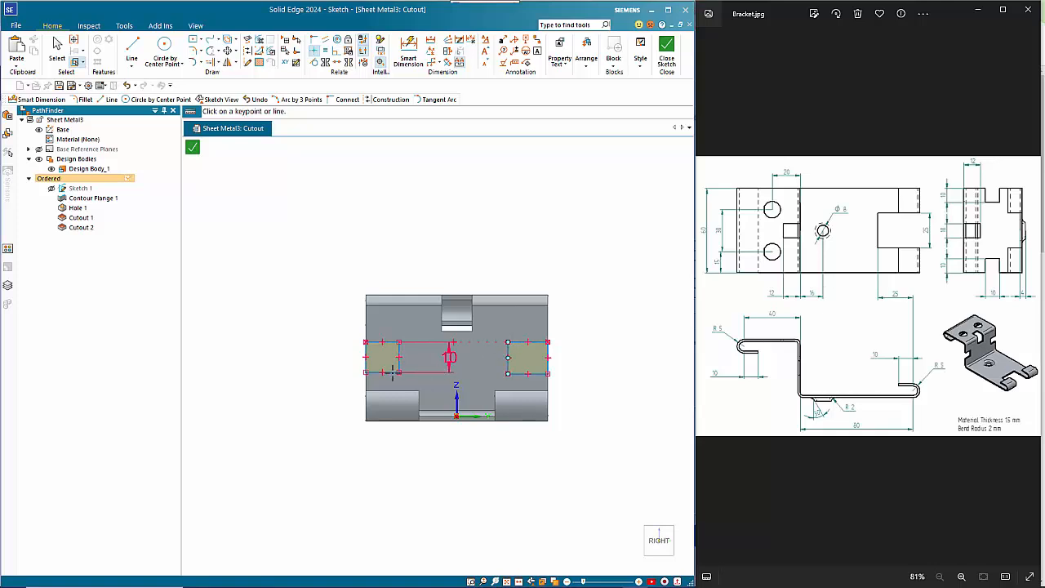
{"action": "left_click", "coordinate": [399, 373]}
{"action": "left_click", "coordinate": [508, 374]}
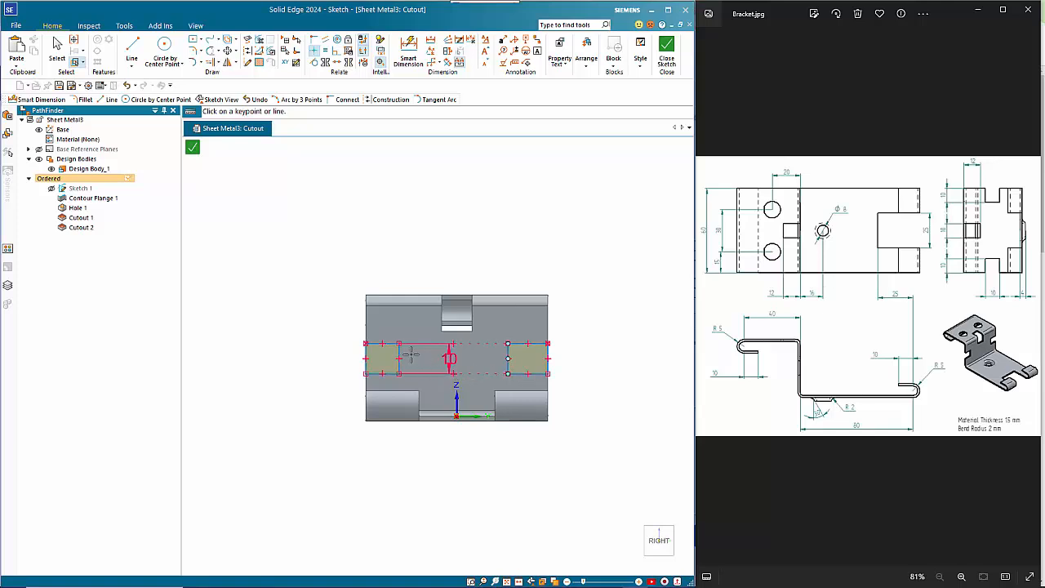
- Finish the profile and cut both rectangles through the vertical wall as side notches
{"action": "left_click", "coordinate": [194, 149]}
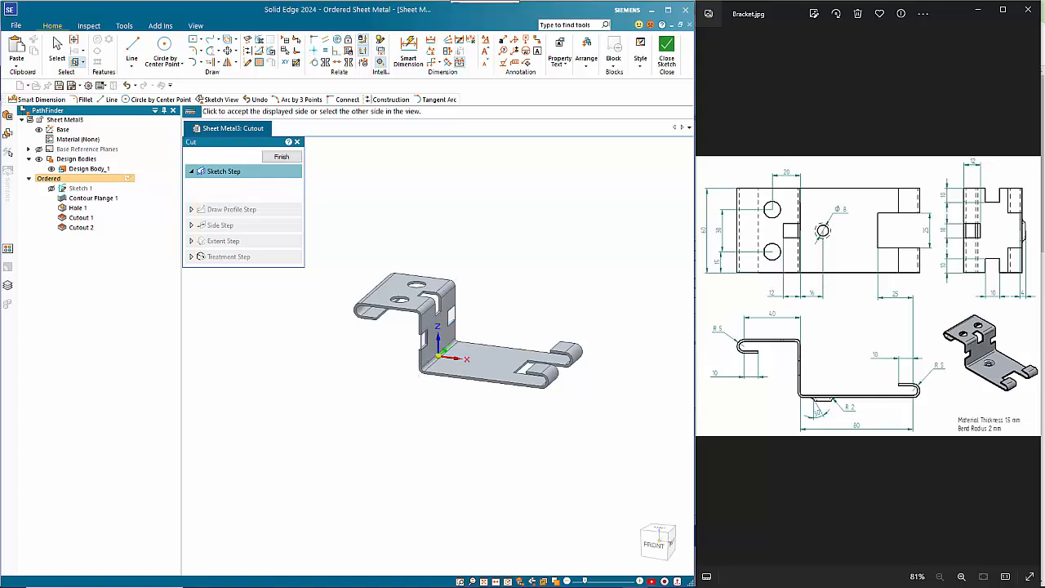
{"action": "left_click", "coordinate": [353, 361]}
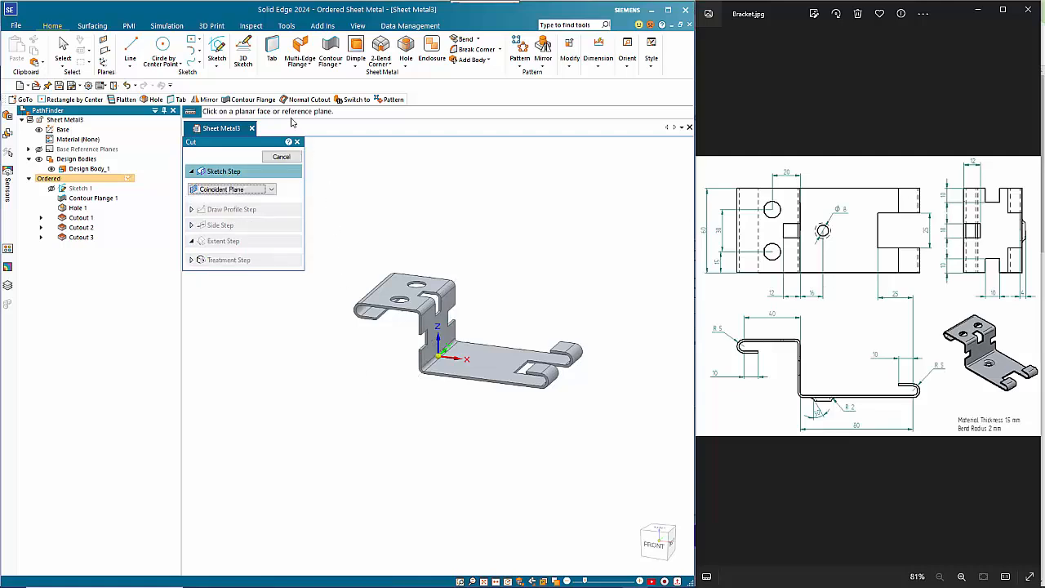
- Start a Drawn Cutout on the lower flange's top face and sketch an 8 mm diameter circle horizontally in line with the origin
{"action": "left_click", "coordinate": [355, 66]}
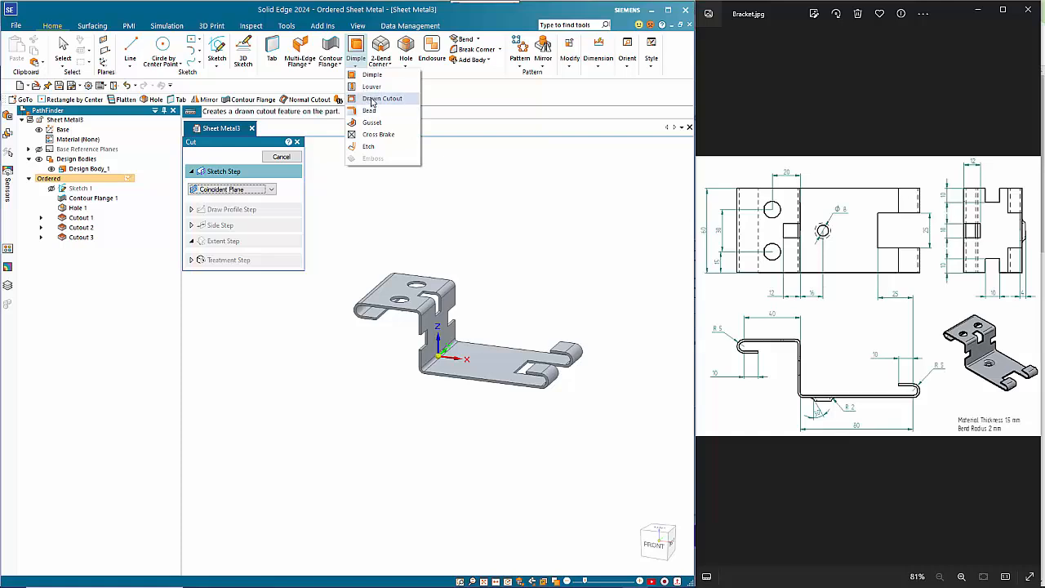
{"action": "left_click", "coordinate": [372, 99]}
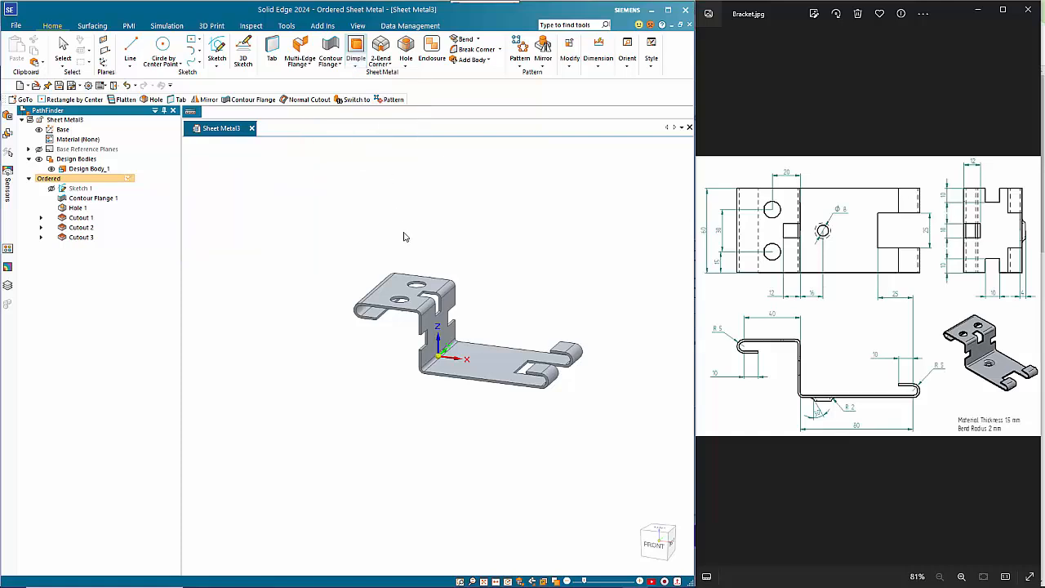
{"action": "left_click", "coordinate": [484, 367]}
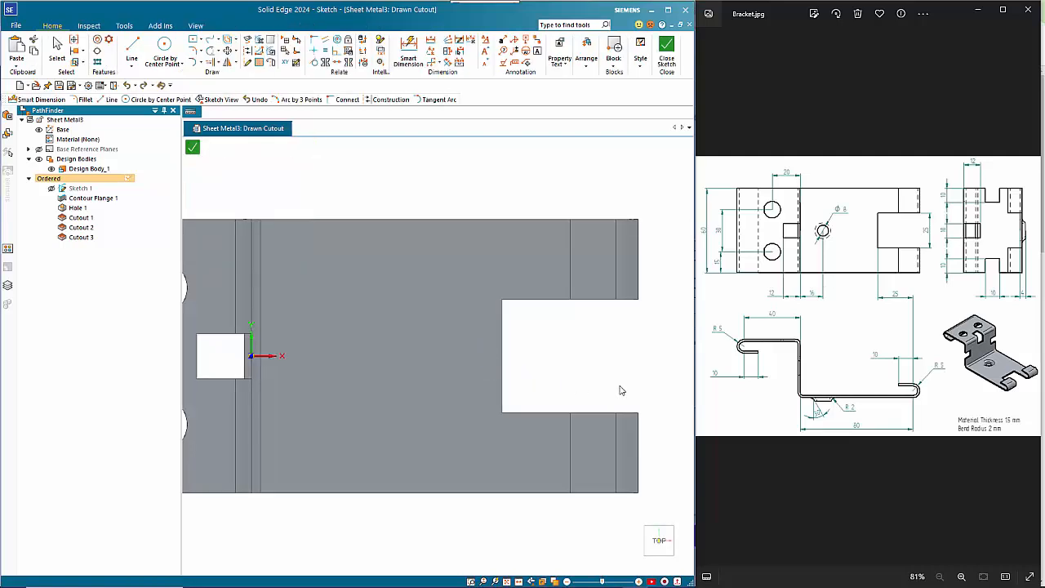
{"action": "key", "text": "l"}
{"action": "scroll", "coordinate": [622, 383], "scroll_direction": "down", "scroll_amount": 2}
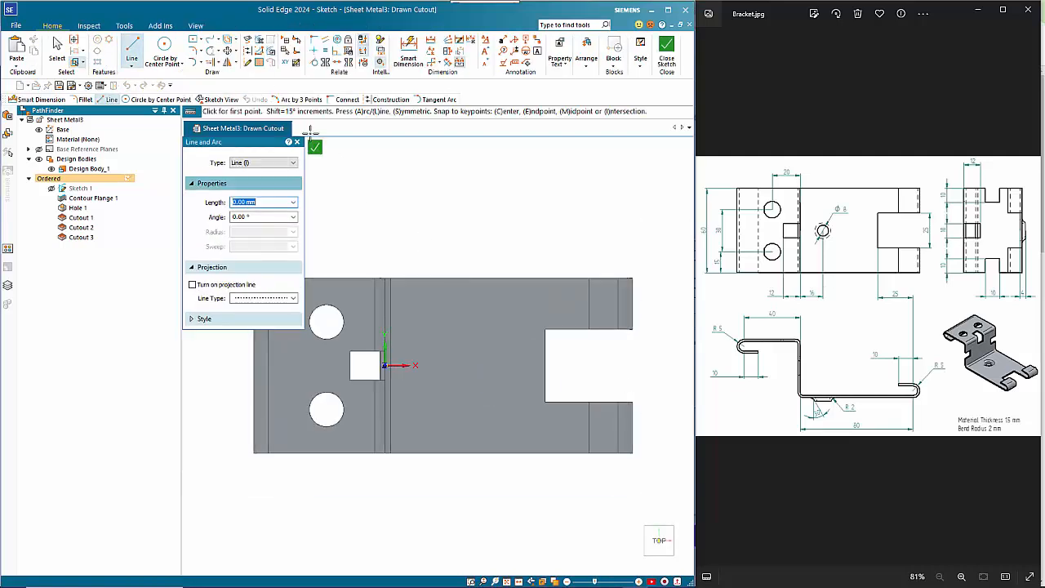
{"action": "left_click", "coordinate": [165, 49]}
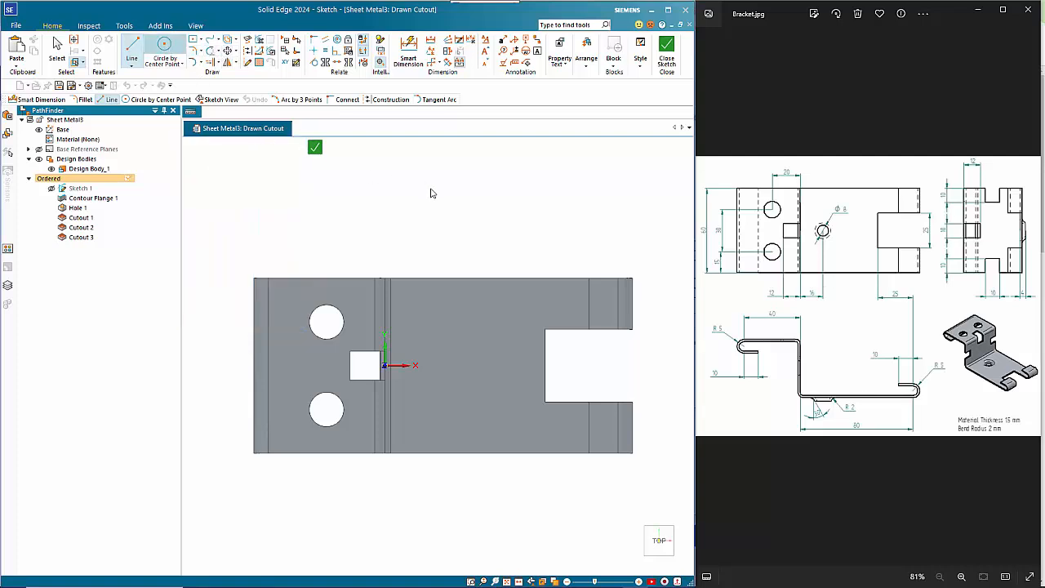
{"action": "key", "text": "Tab"}
{"action": "type", "text": "8"}
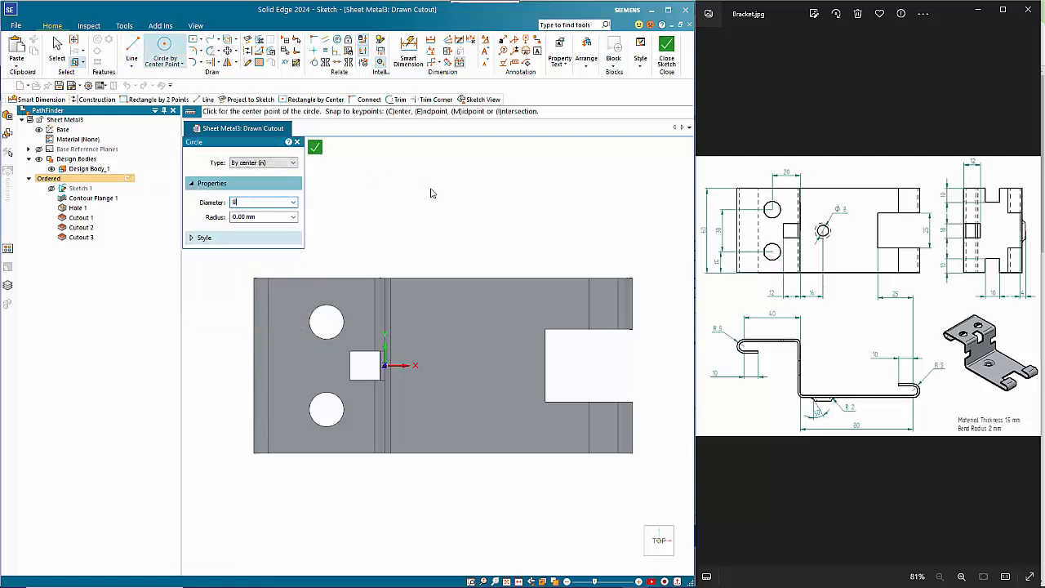
{"action": "key", "text": "Return"}
{"action": "left_click", "coordinate": [435, 365]}
- Dimension the circle's diameter as 8 mm and its center 16 mm from the vertical wall's edge at the origin, then finish the profile
{"action": "left_click", "coordinate": [408, 51]}
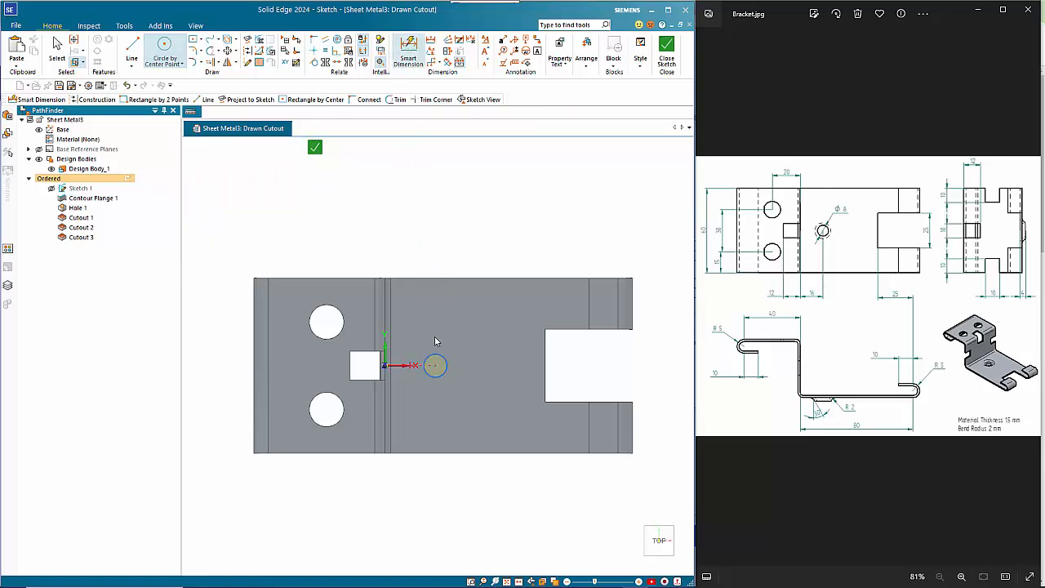
{"action": "left_click", "coordinate": [481, 329]}
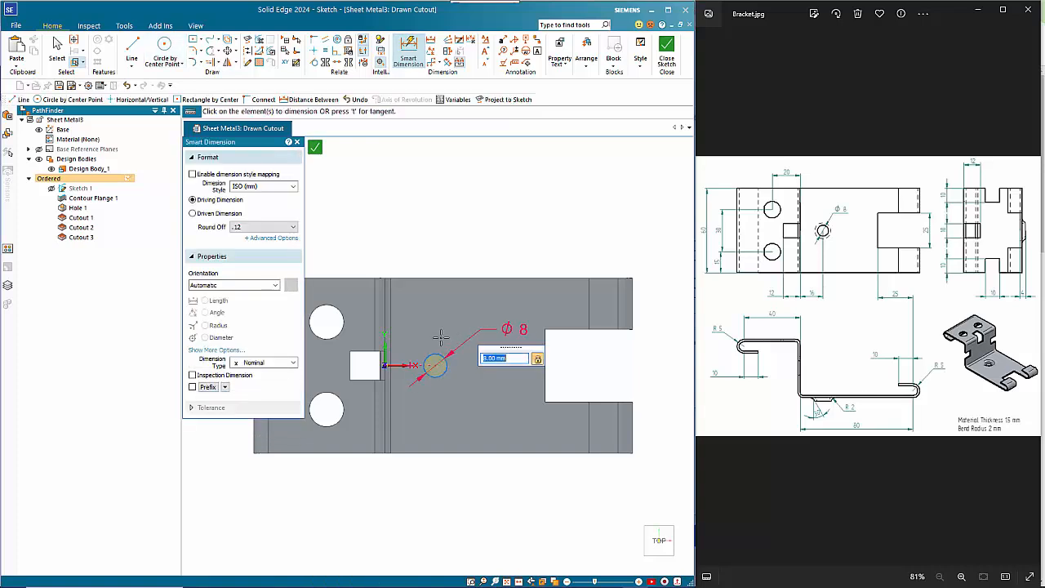
{"action": "key", "text": "Return"}
{"action": "left_click", "coordinate": [386, 347]}
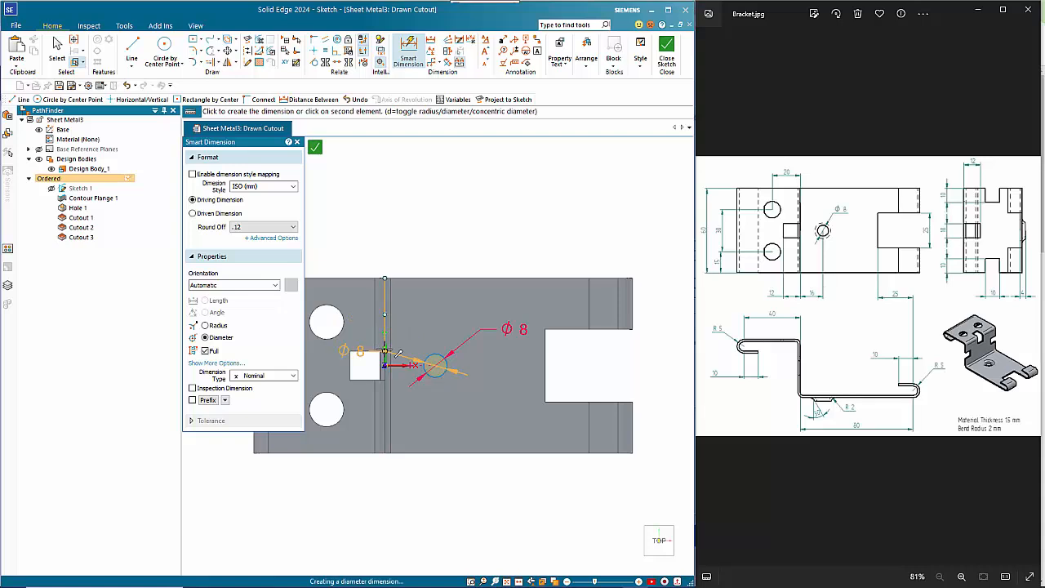
{"action": "left_click", "coordinate": [429, 365]}
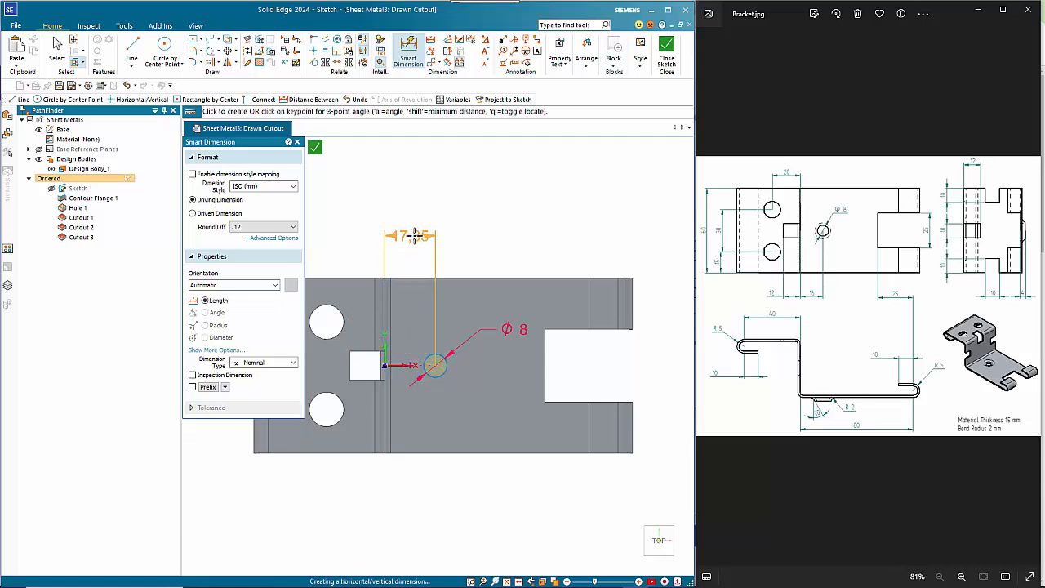
{"action": "left_click", "coordinate": [416, 235]}
{"action": "type", "text": "16"}
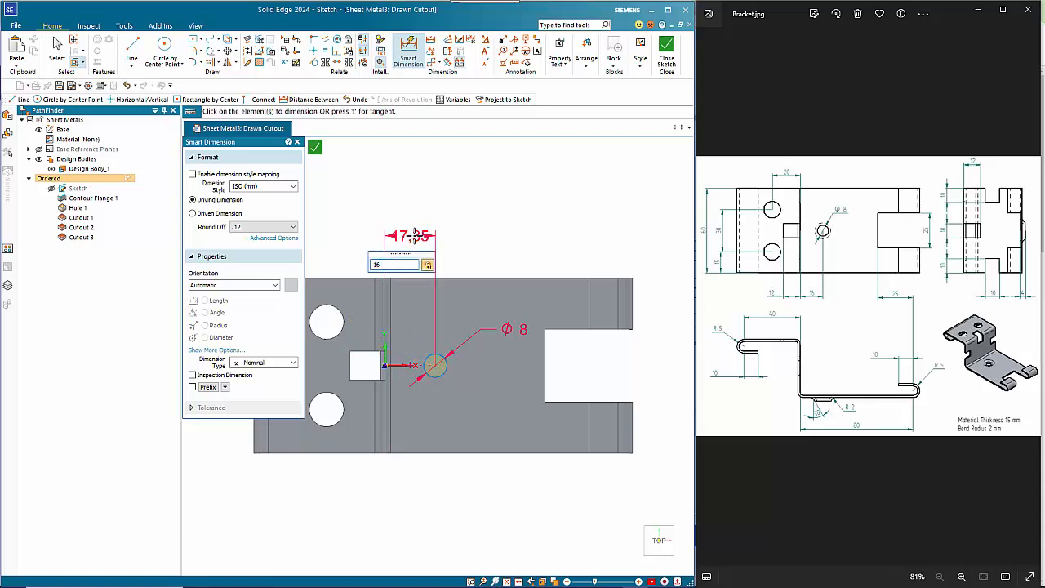
{"action": "key", "text": "Return"}
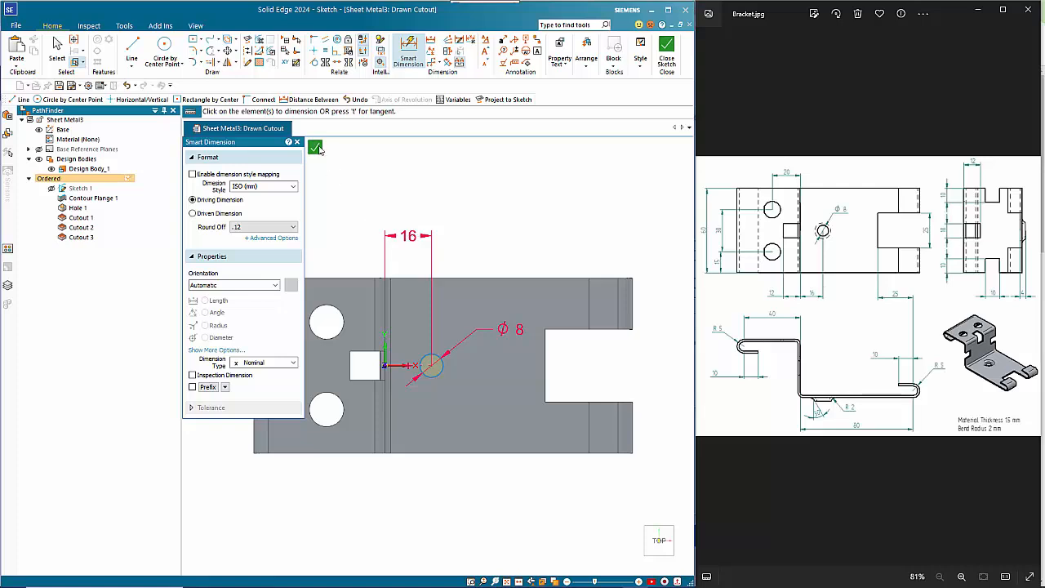
{"action": "left_click", "coordinate": [315, 147]}
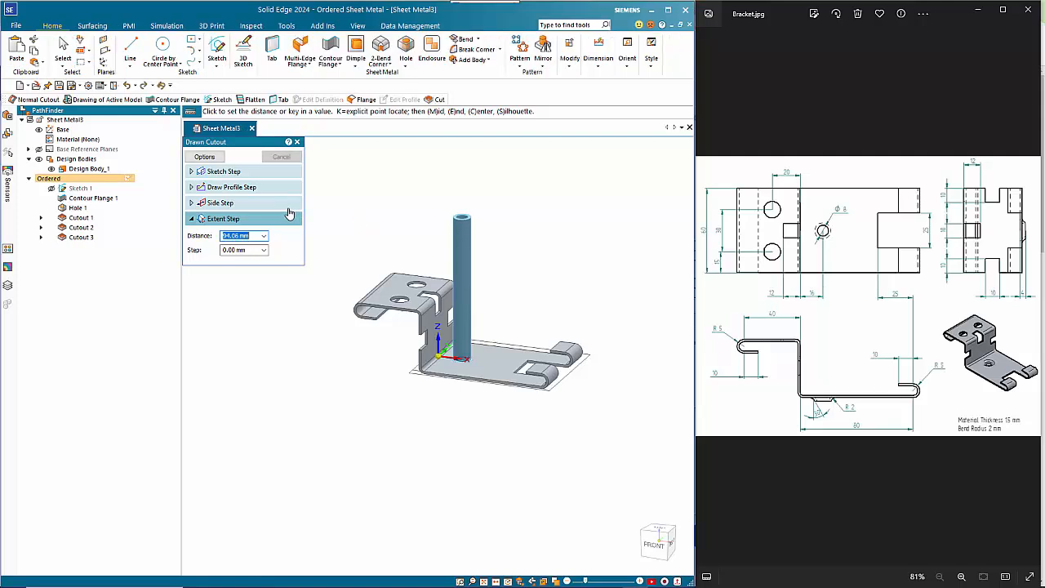
- Set the drawn cutout's taper angle to 30° and its die radius to 2 mm, keeping rounding included
{"action": "left_click", "coordinate": [205, 156]}
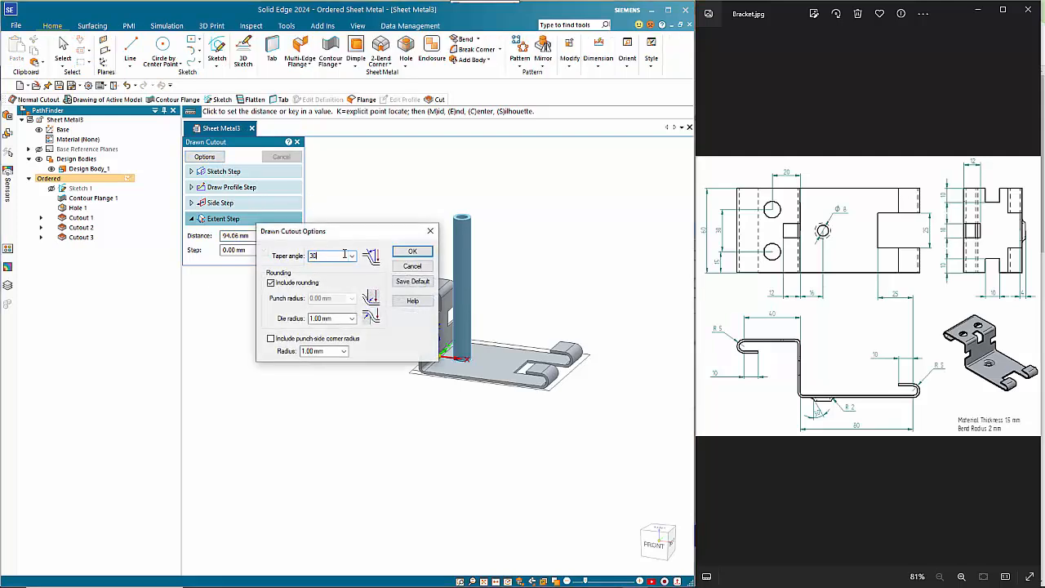
{"action": "key", "text": "Tab"}
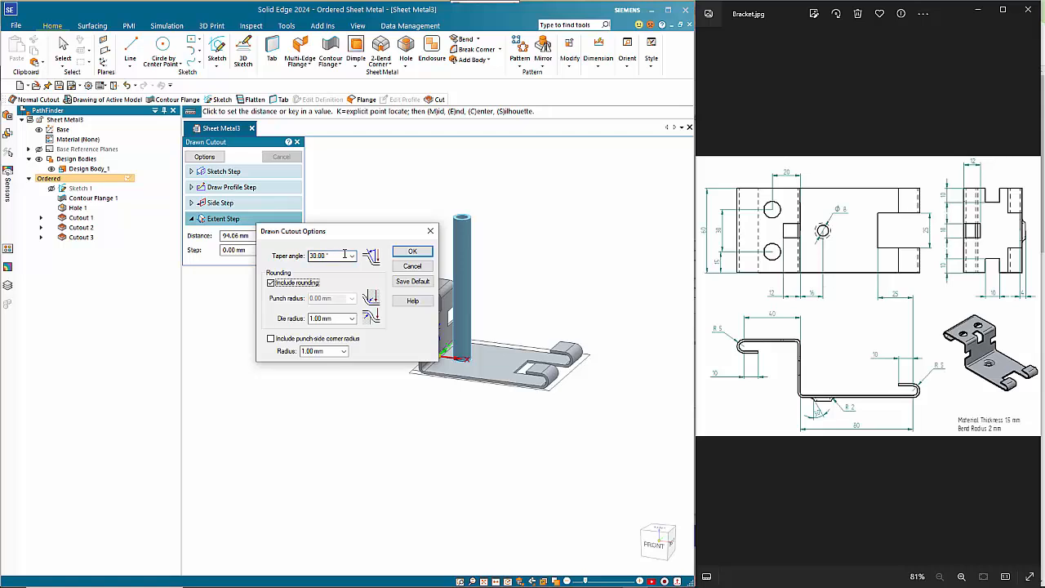
{"action": "double_click", "coordinate": [334, 318]}
{"action": "type", "text": "2"}
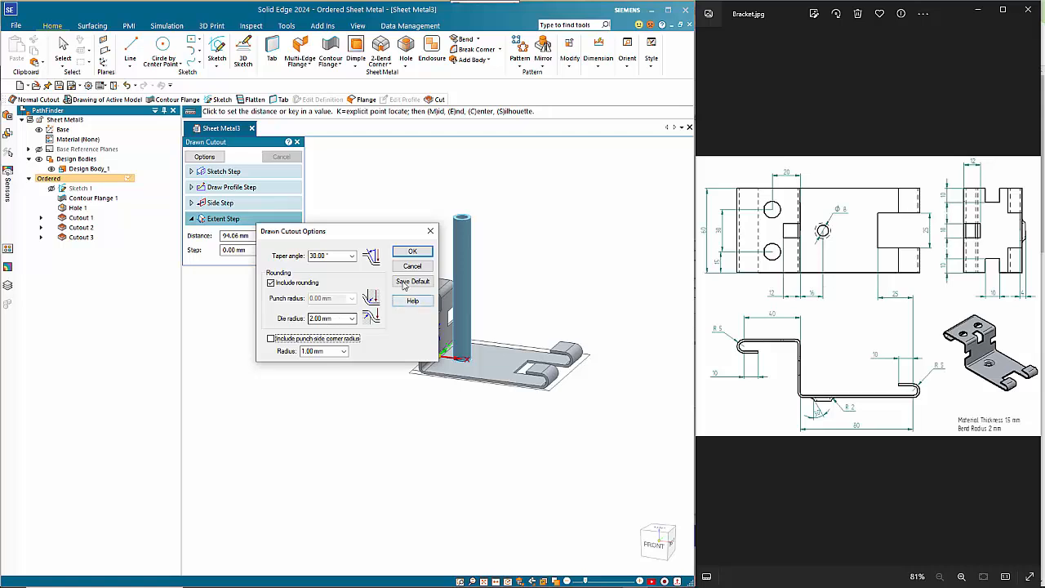
{"action": "left_click", "coordinate": [412, 251]}
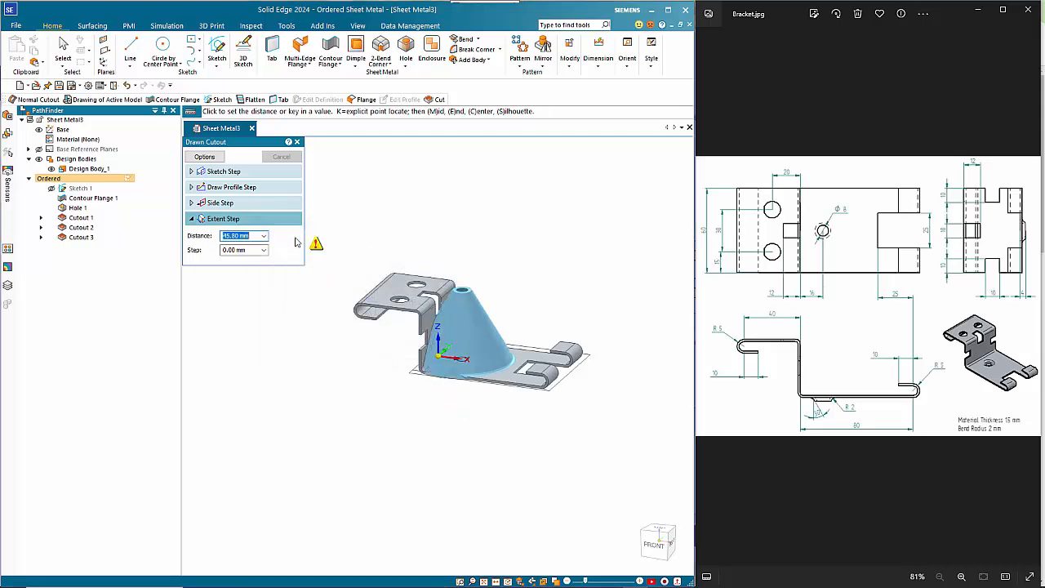
- Set the drawn cutout's depth to 4 mm, directed downward through the lower flange, and check its shape from below and above
{"action": "type", "text": "4"}
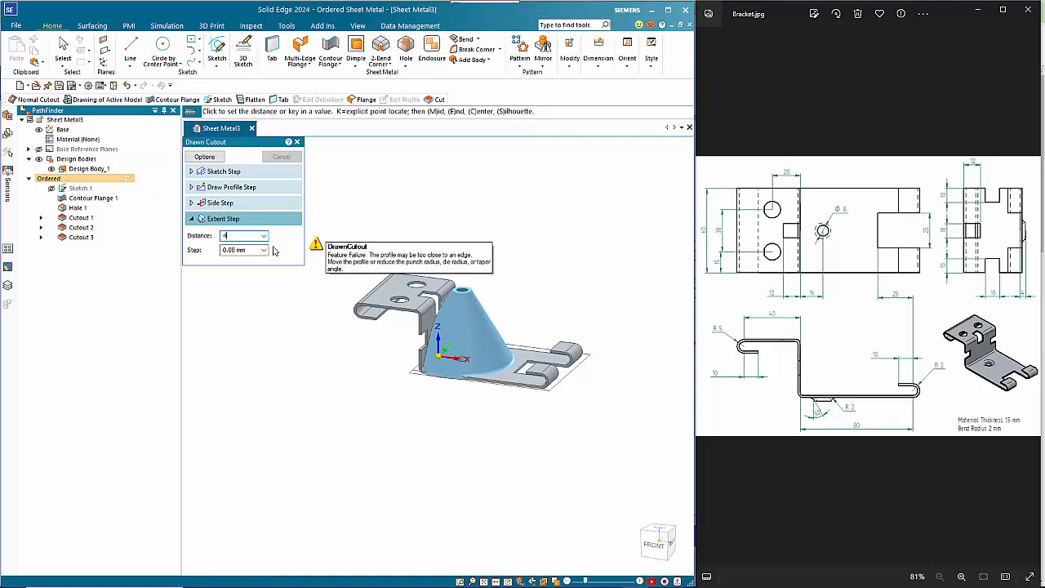
{"action": "key", "text": "Return"}
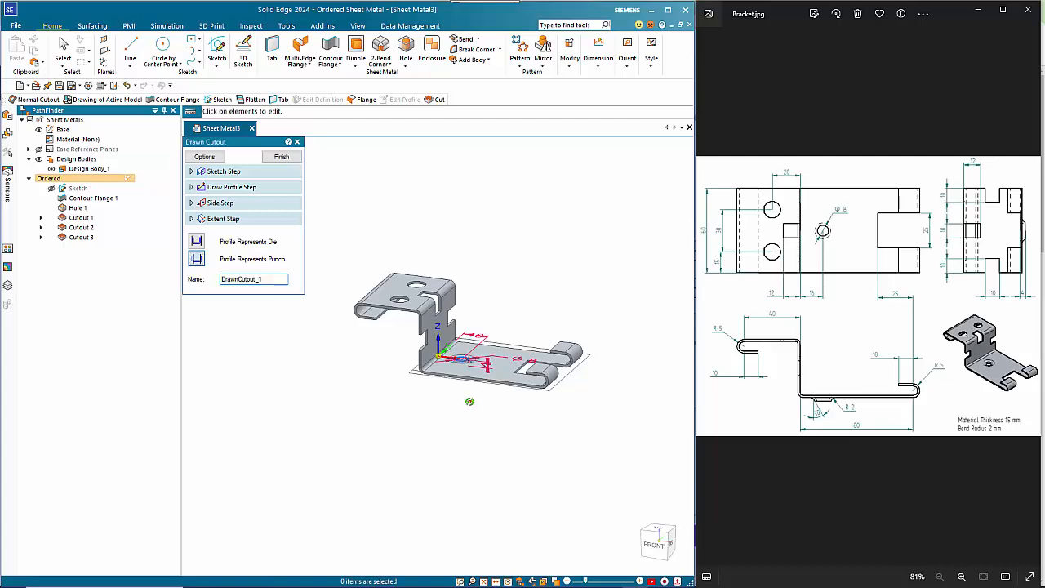
{"action": "scroll", "coordinate": [473, 359], "scroll_direction": "up", "scroll_amount": 5}
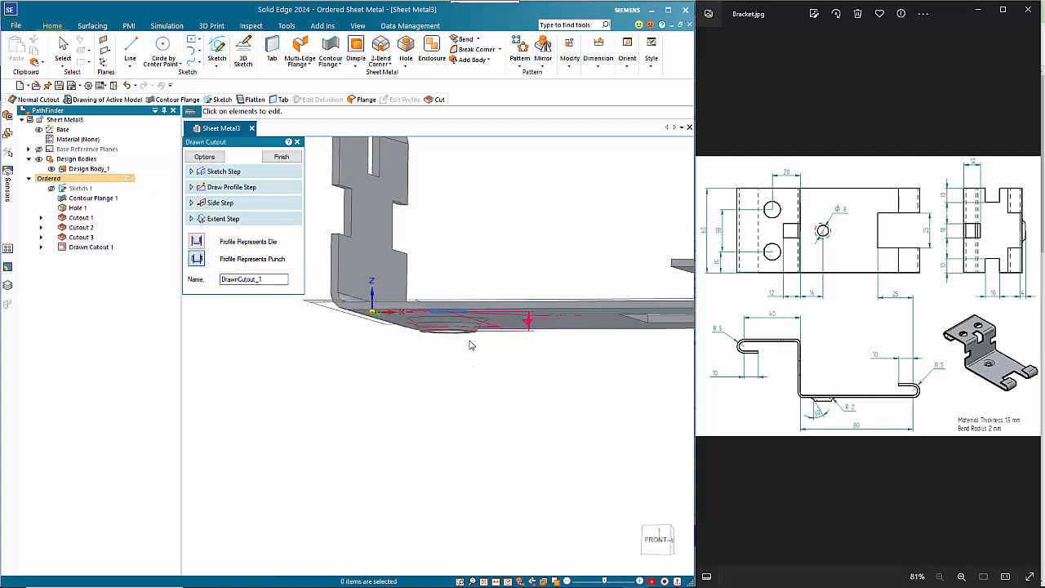
{"action": "middle_click_drag", "start_coordinate": [467, 344], "coordinate": [439, 384]}
{"action": "scroll", "coordinate": [438, 385], "scroll_direction": "down", "scroll_amount": 6}
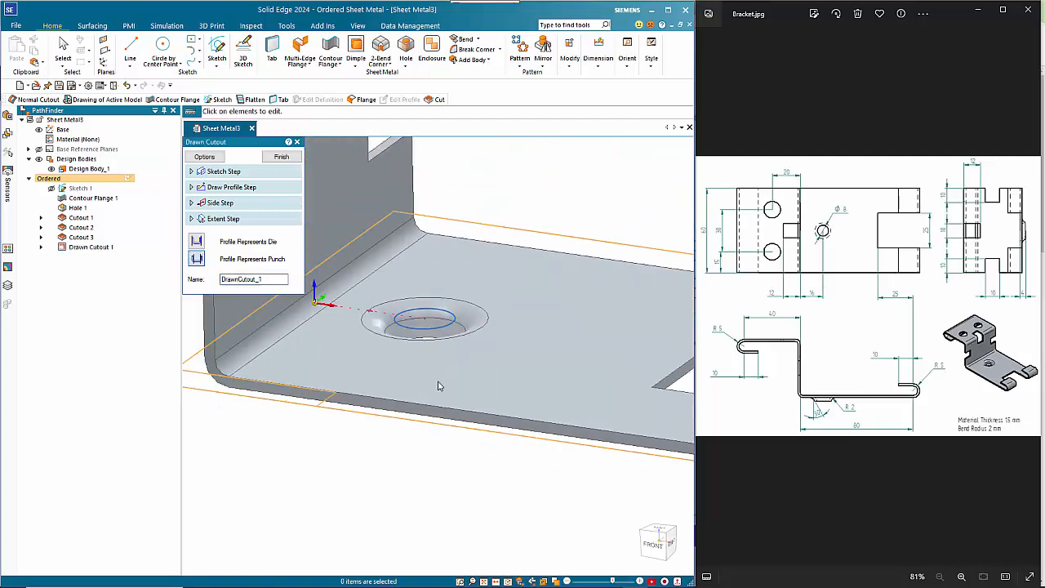
{"action": "middle_click_drag", "start_coordinate": [476, 471], "coordinate": [539, 470], "text": "shift"}
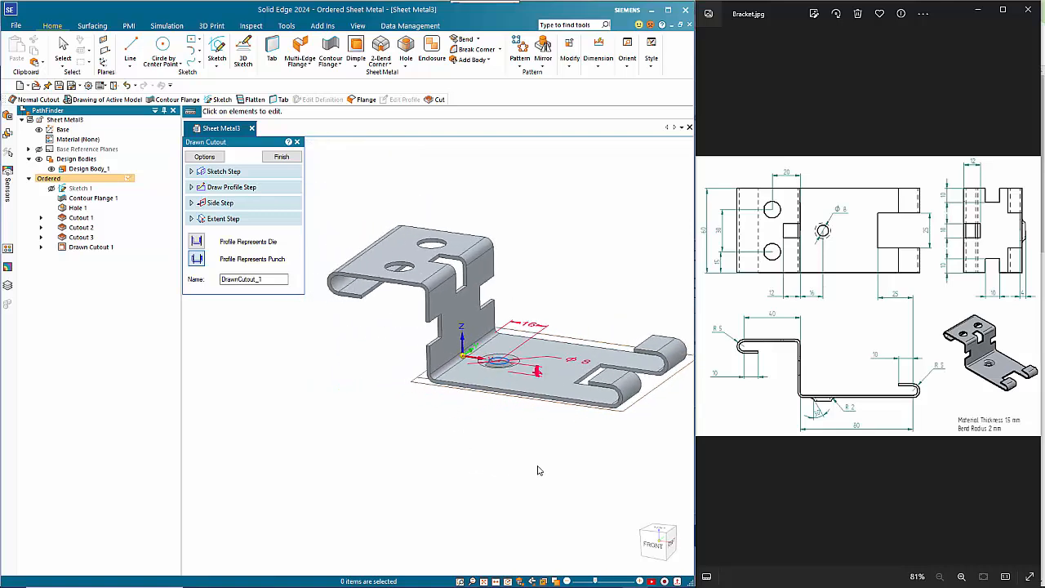